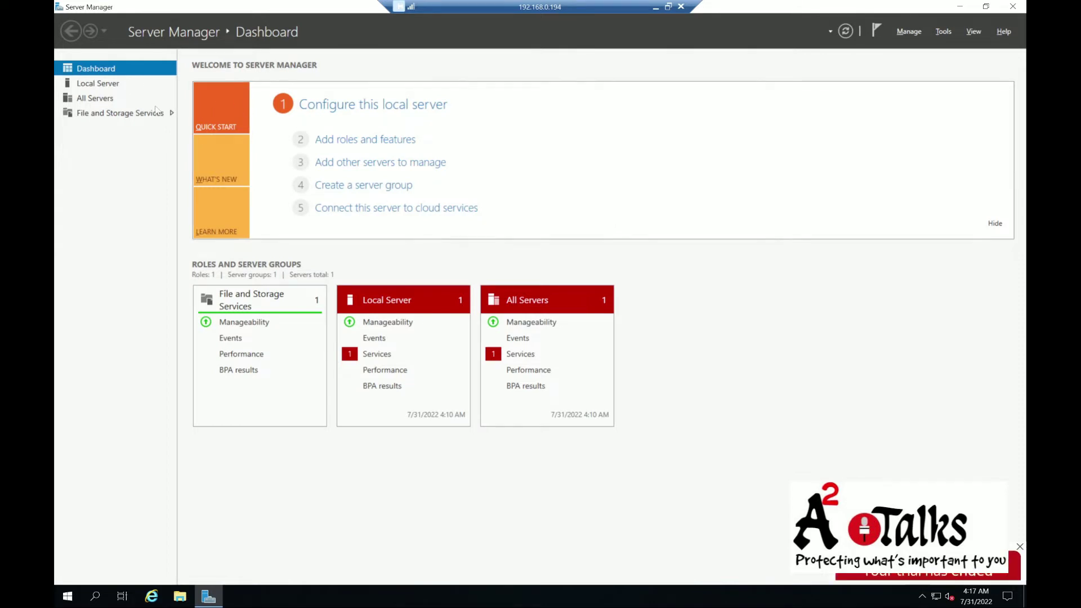
Show the Local Server properties page and dismiss the trial-ended notification.
left_click(98, 85)
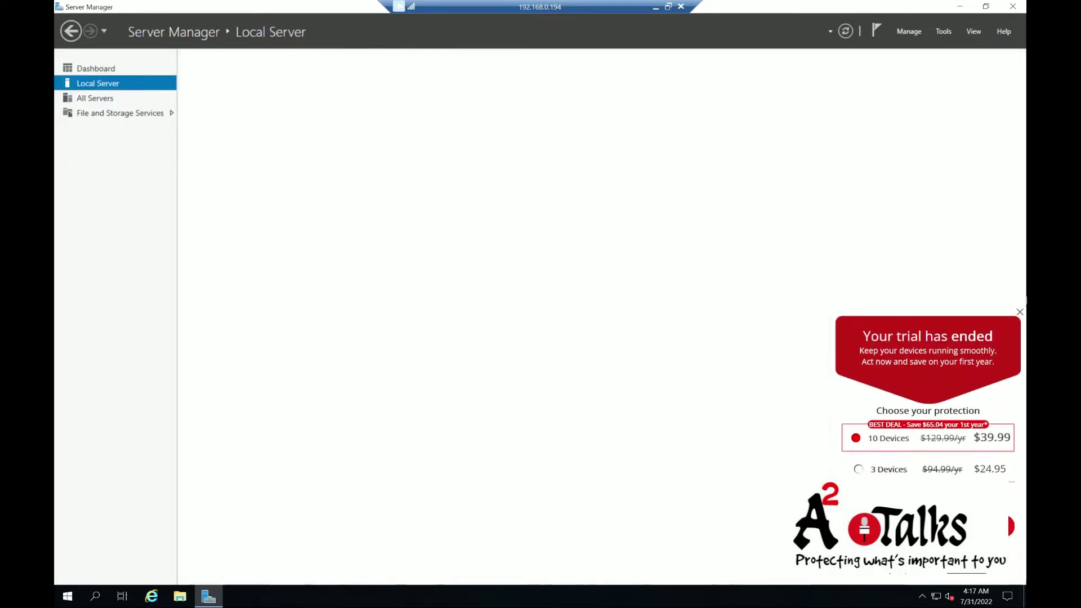
left_click(1019, 312)
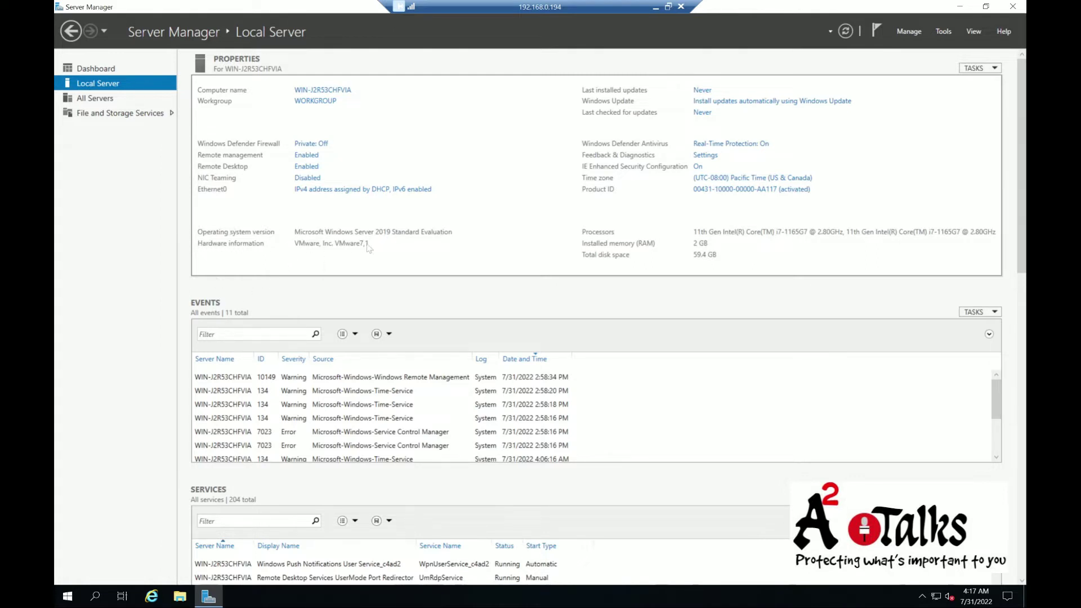
Open the Ethernet0 Internet Protocol Version 4 (TCP/IPv4) properties, currently set to automatic addressing.
left_click(322, 191)
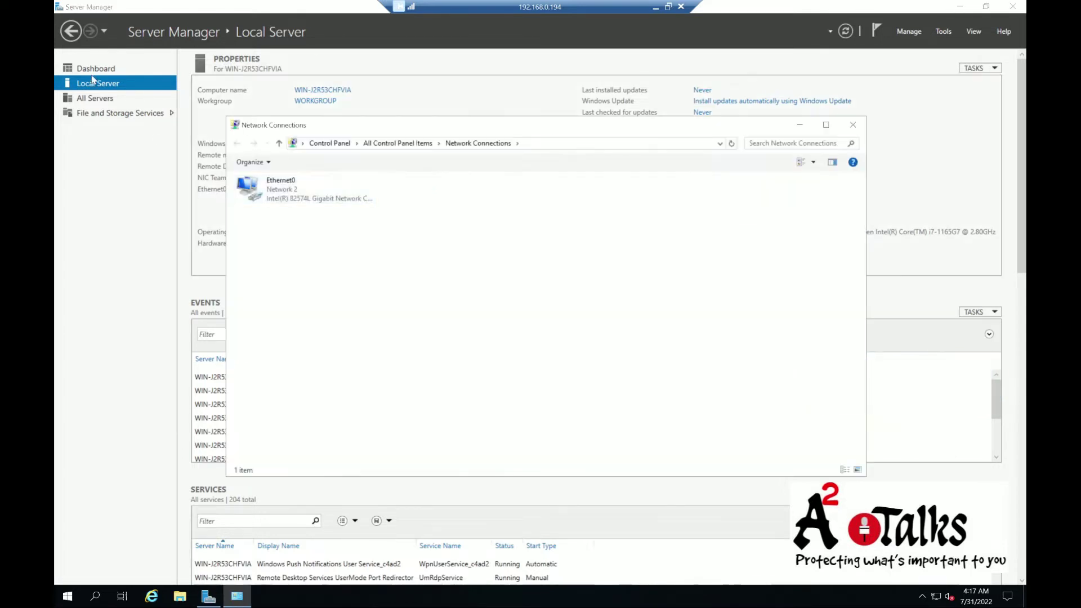
double_click(289, 189)
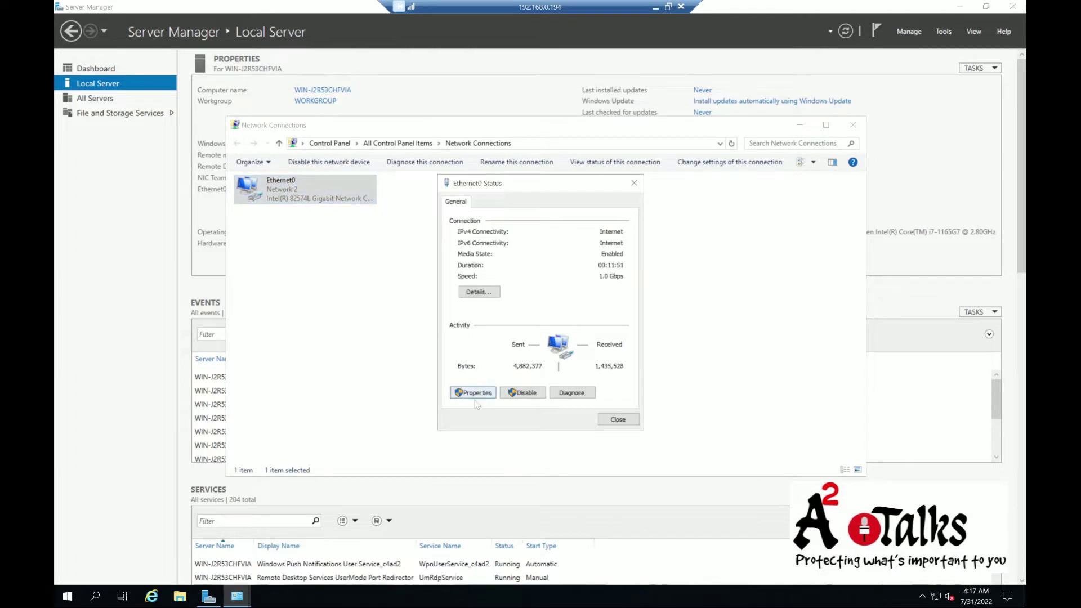
left_click(469, 390)
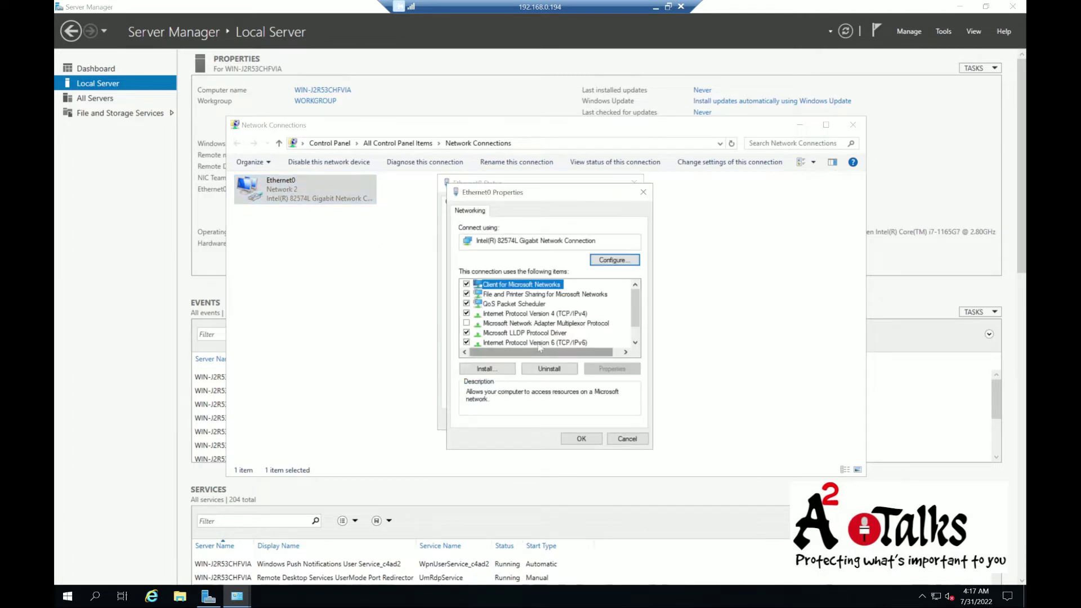
left_click(553, 313)
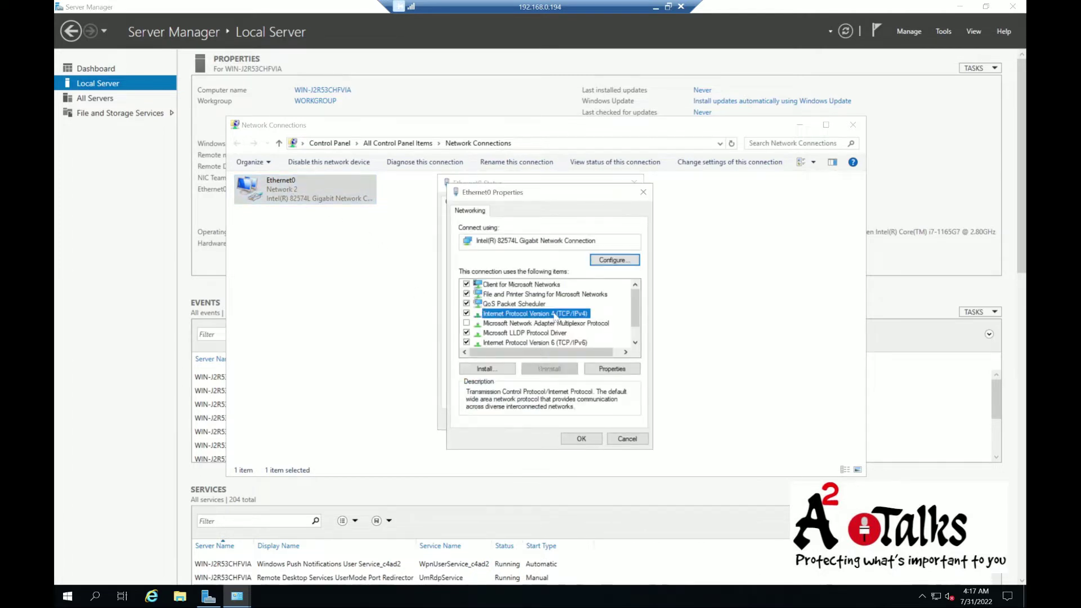
left_click(608, 373)
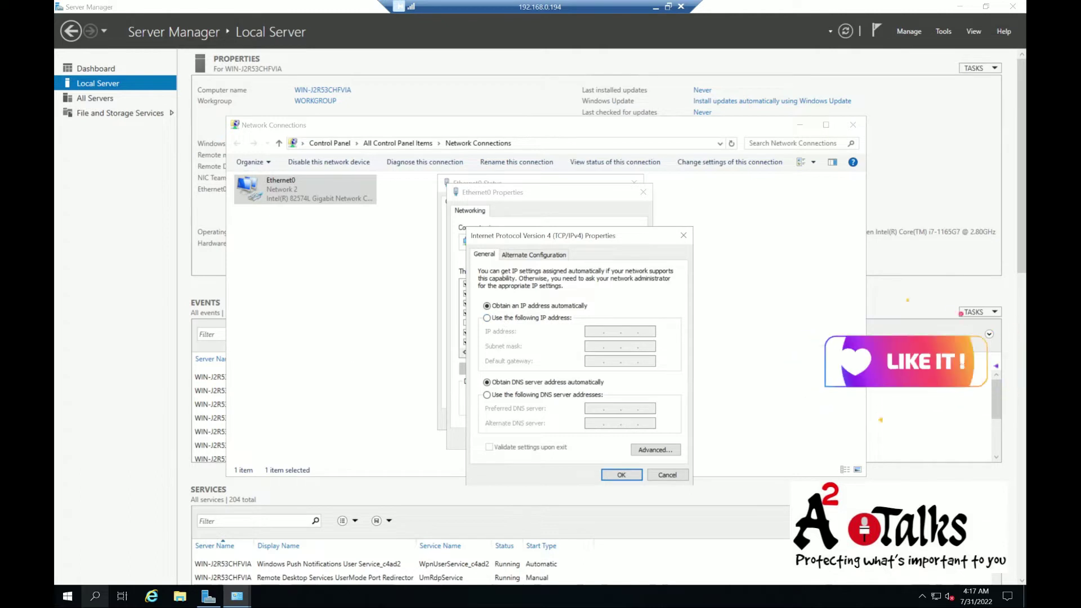
Bring up the Start menu to search for a program.
left_click(67, 597)
left_click(67, 597)
left_click(69, 597)
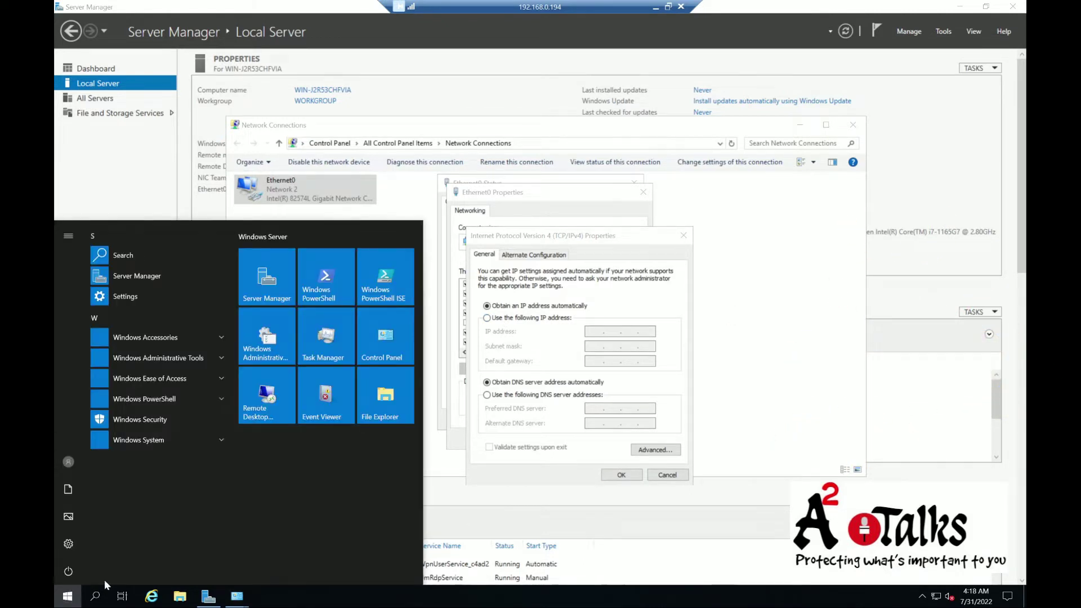
Run ipconfig in Command Prompt to read 192.168.0.194, mask 255.255.255.0, gateway 192.168.0.1.
type("cmd")
left_click(187, 274)
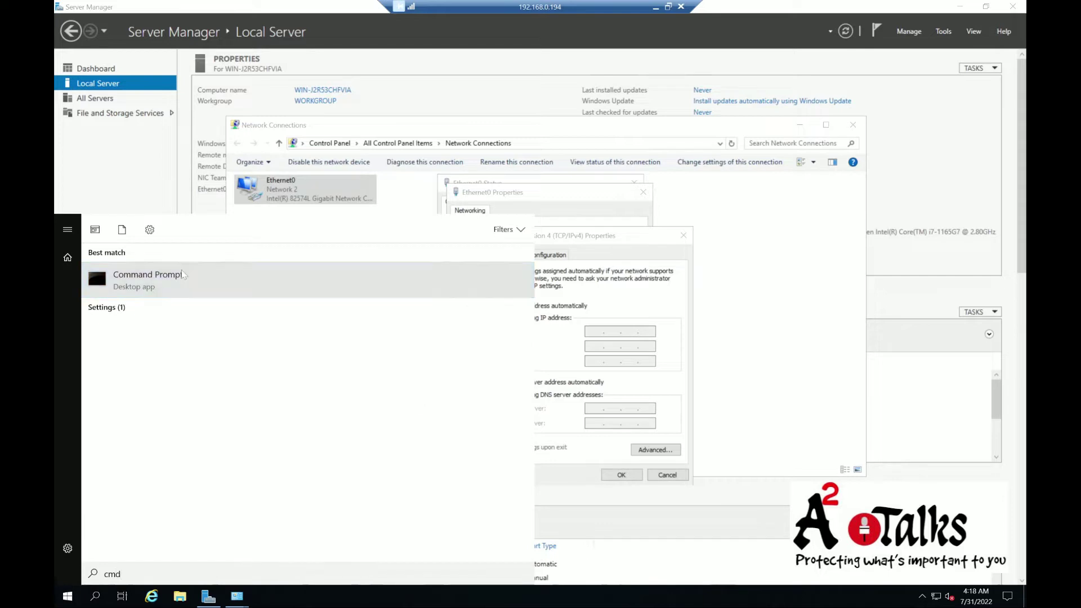
type("ip")
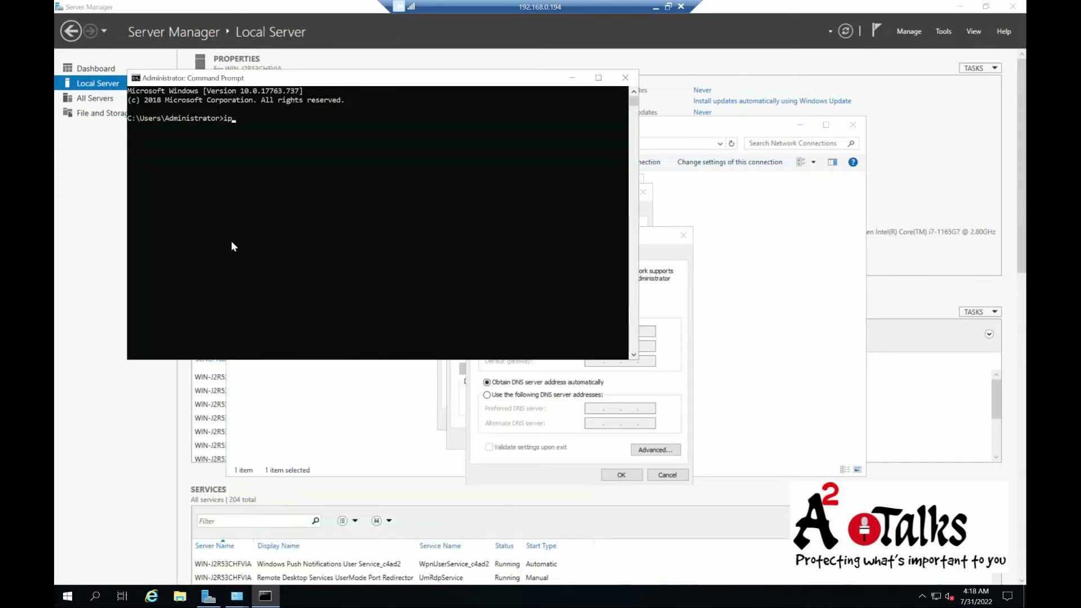
type("config")
key("Return")
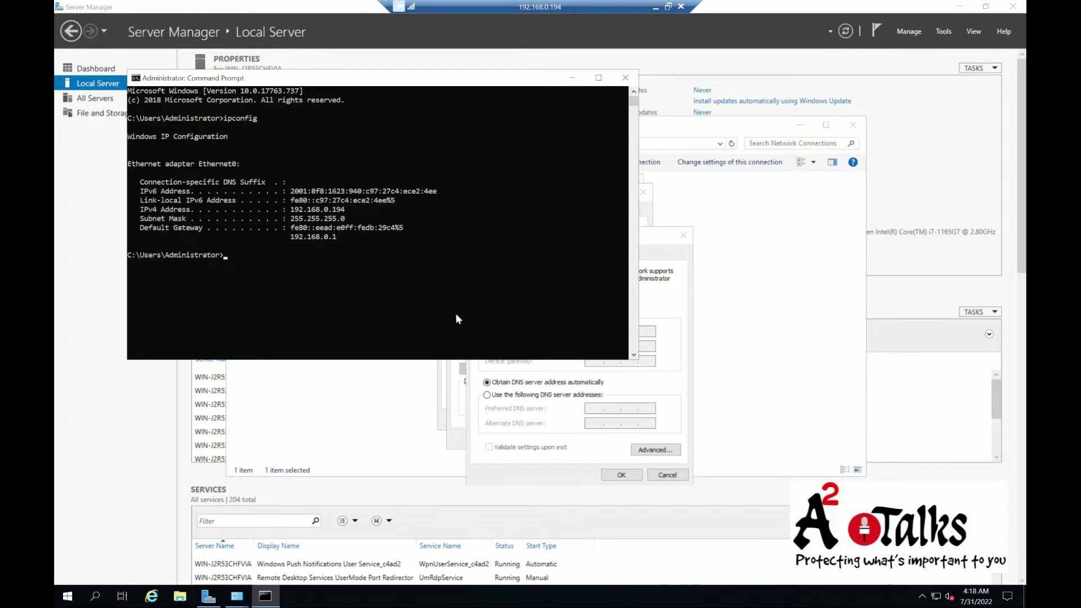
left_click(594, 336)
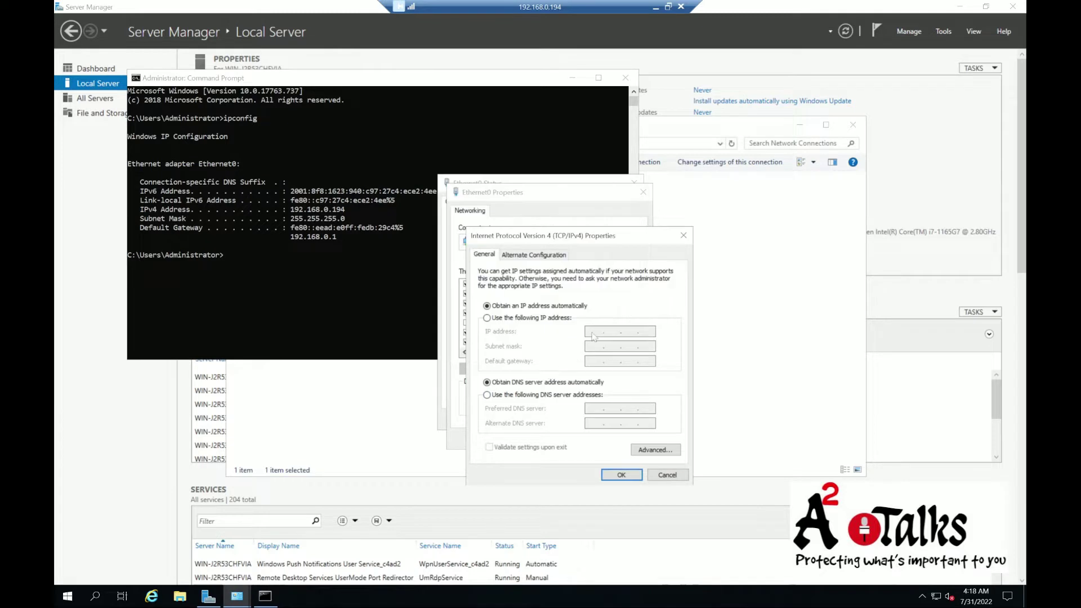
Set Ethernet0 to static IP 192.168.0.194, mask 255.255.255.0, gateway 192.168.0.1.
left_click(513, 318)
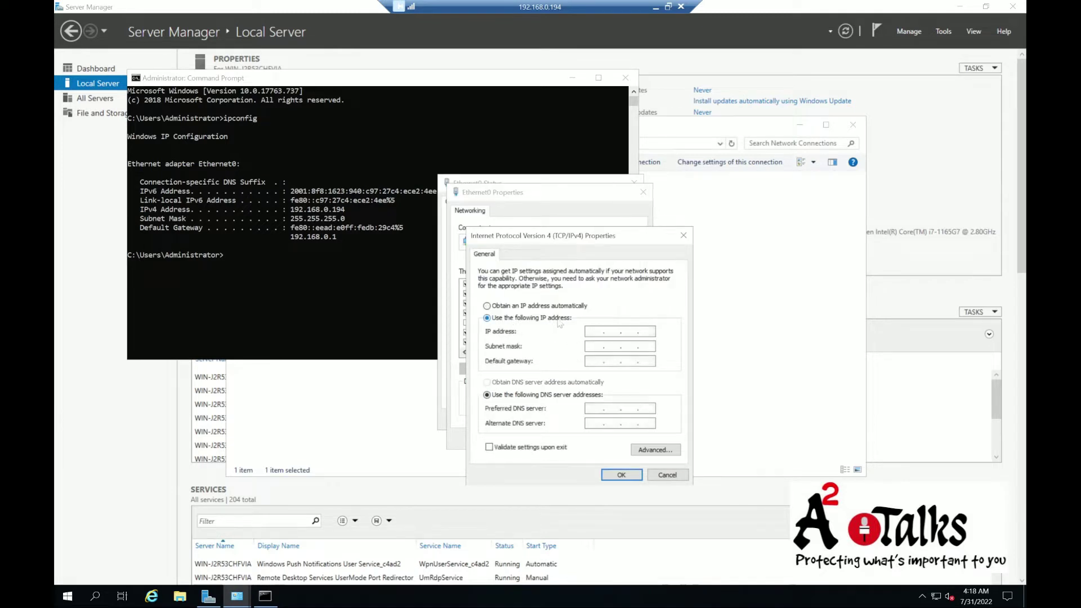
type("192.168.0.194")
key("Tab")
left_click(595, 360)
left_click(572, 77)
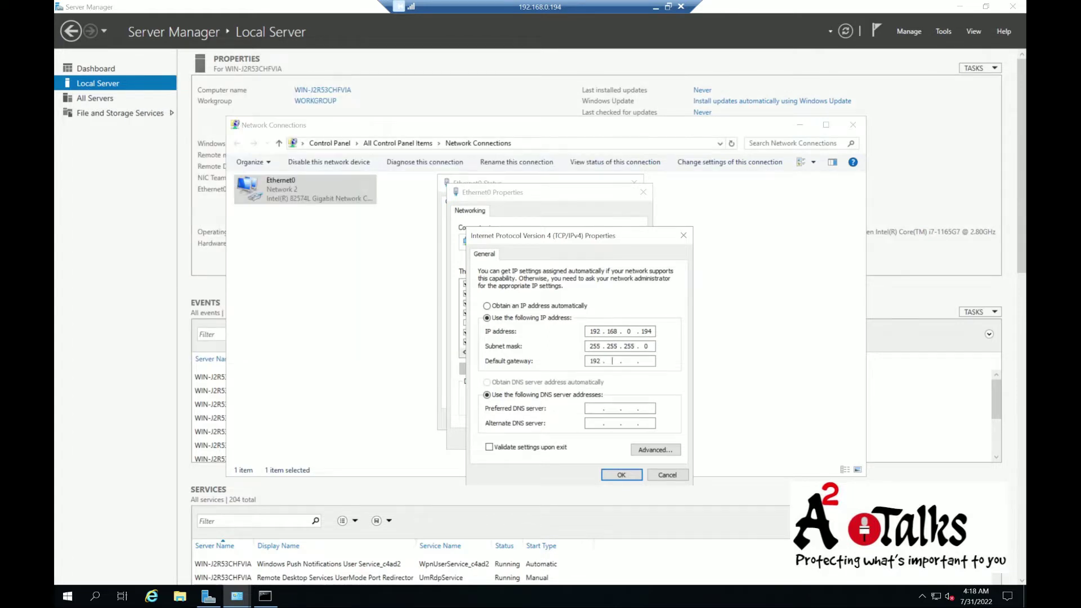
type("192 . 168 . 0 . 1")
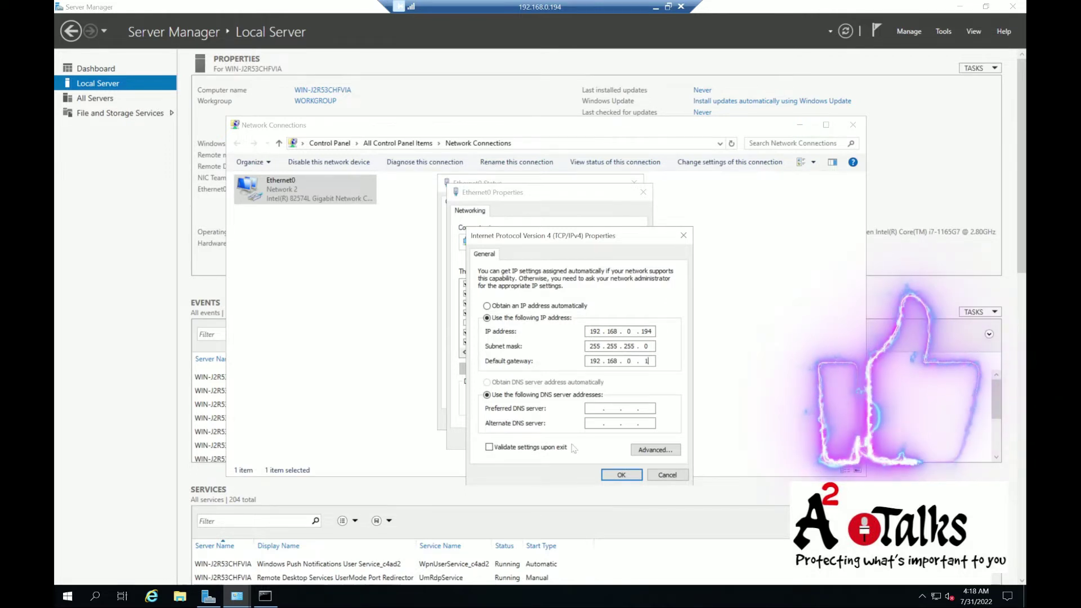
left_click(622, 475)
left_click(583, 438)
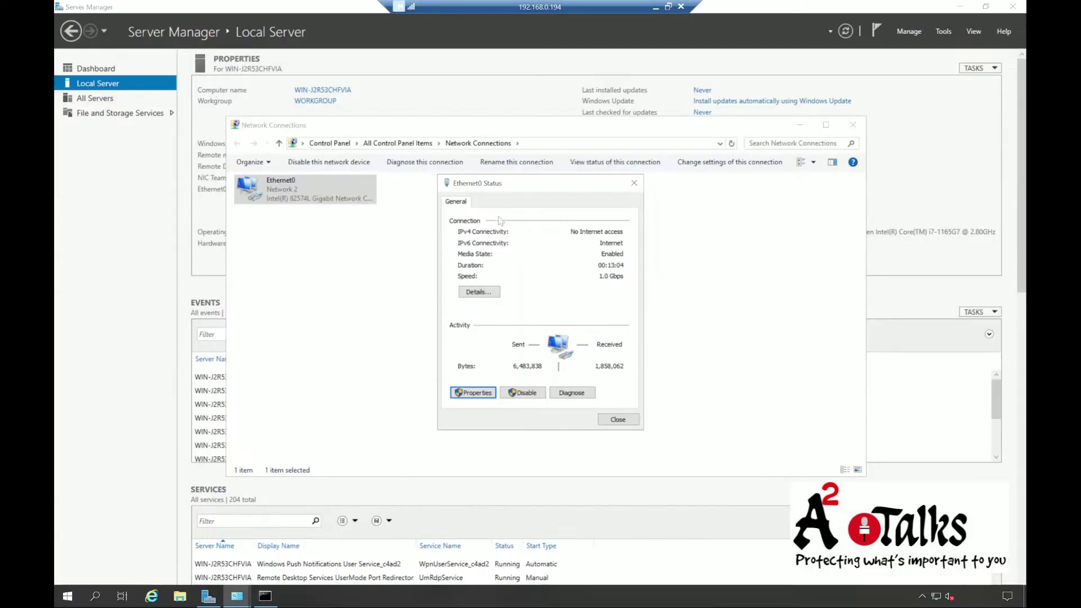
left_click(617, 420)
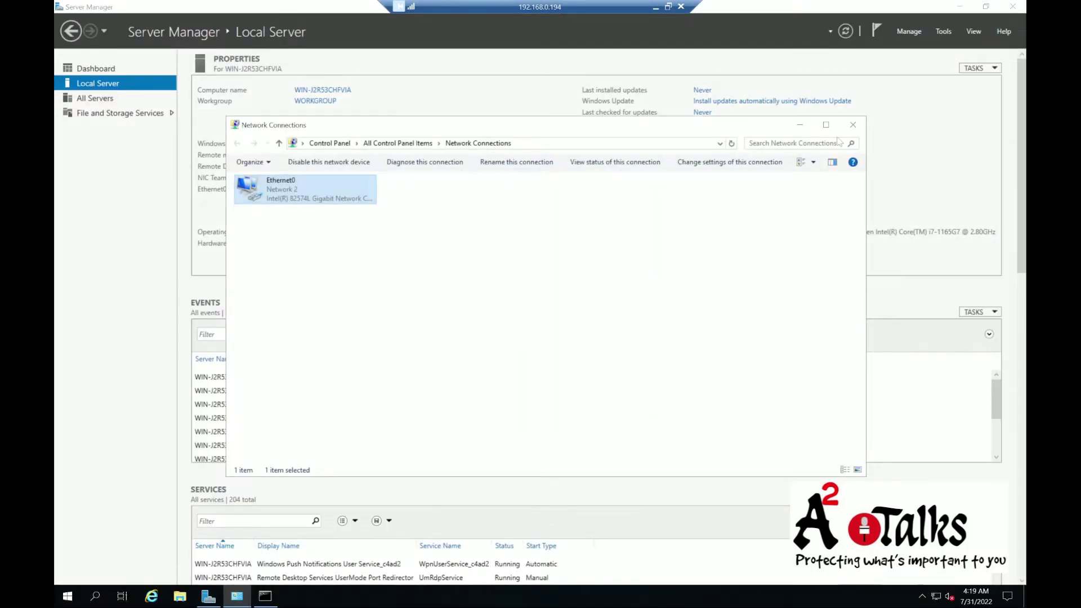
Reopen the Ethernet0 IPv4 settings to verify the static address, then close all network windows.
double_click(322, 197)
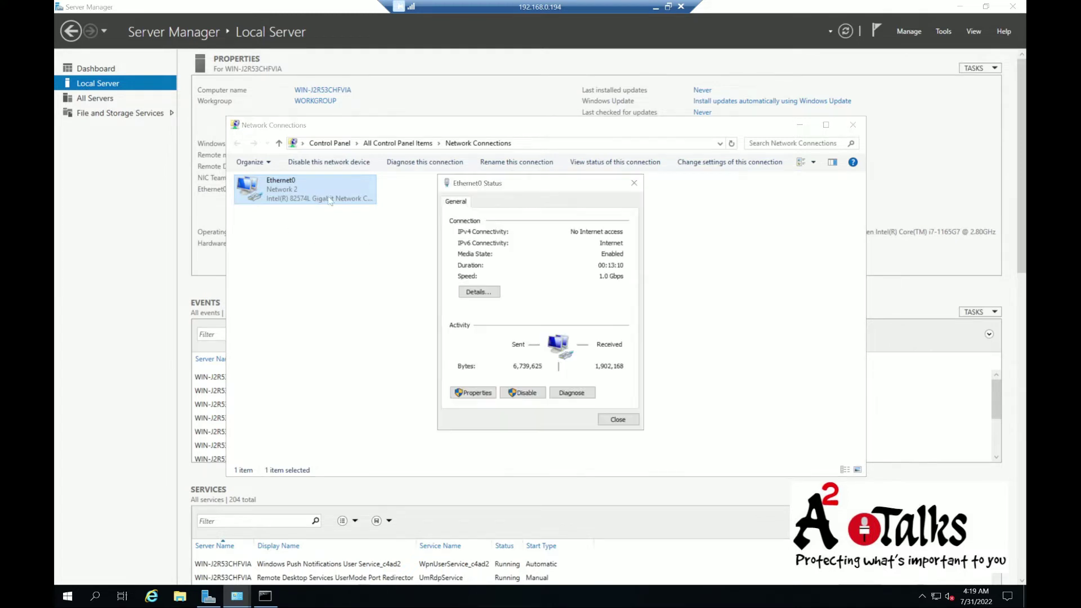
left_click(476, 390)
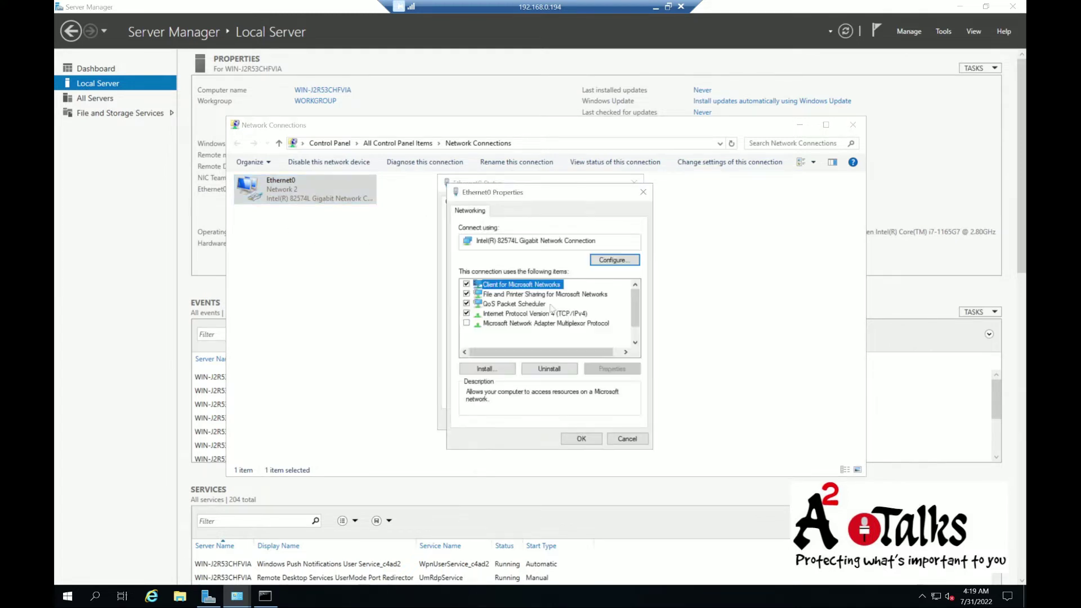
left_click(570, 317)
left_click(612, 369)
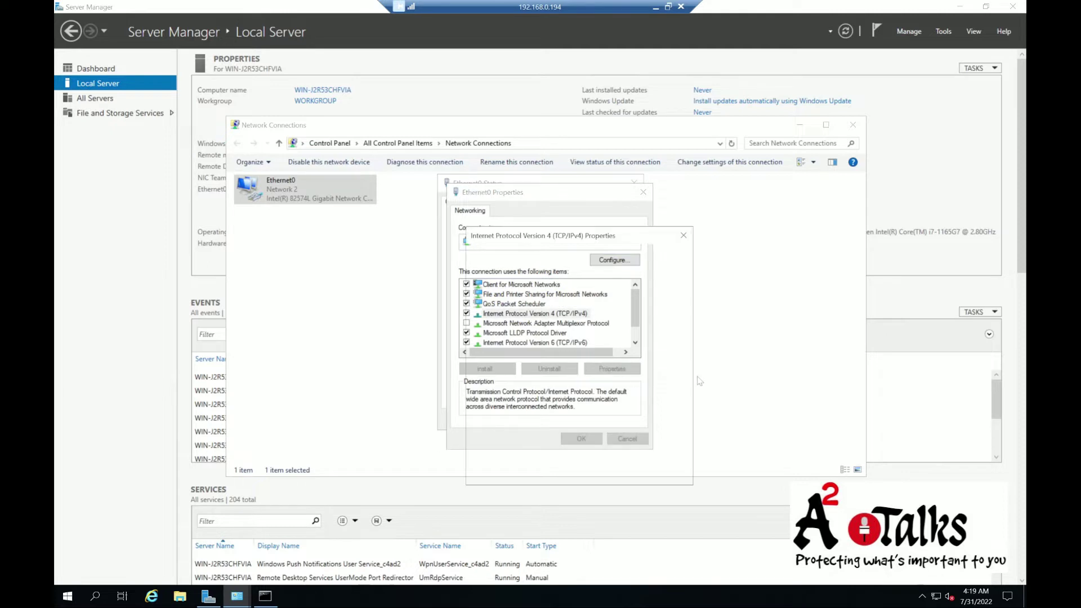
left_click(625, 476)
left_click(638, 437)
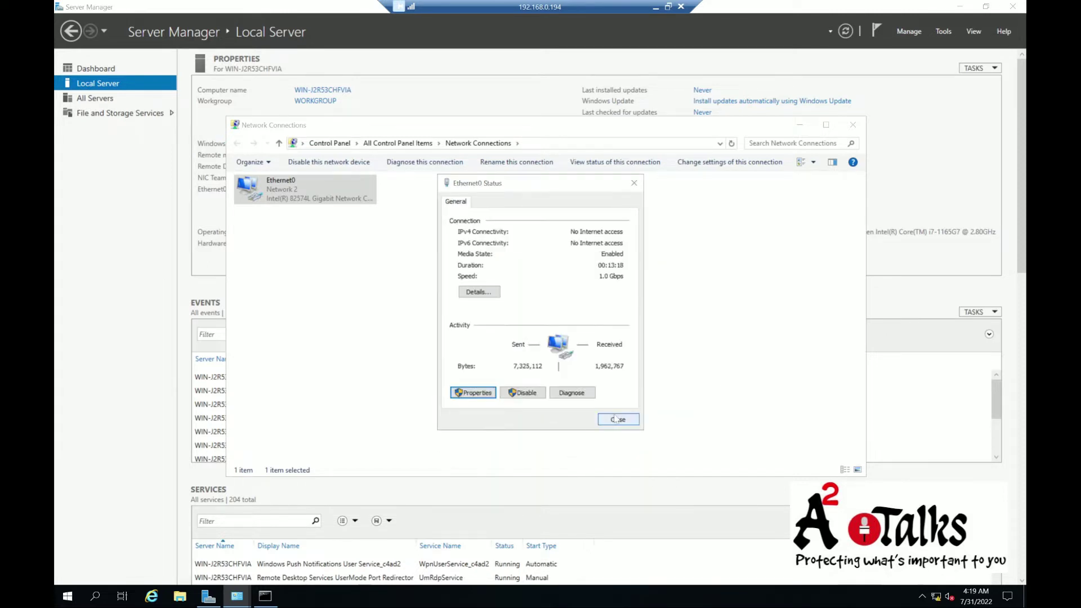
left_click(618, 419)
left_click(852, 125)
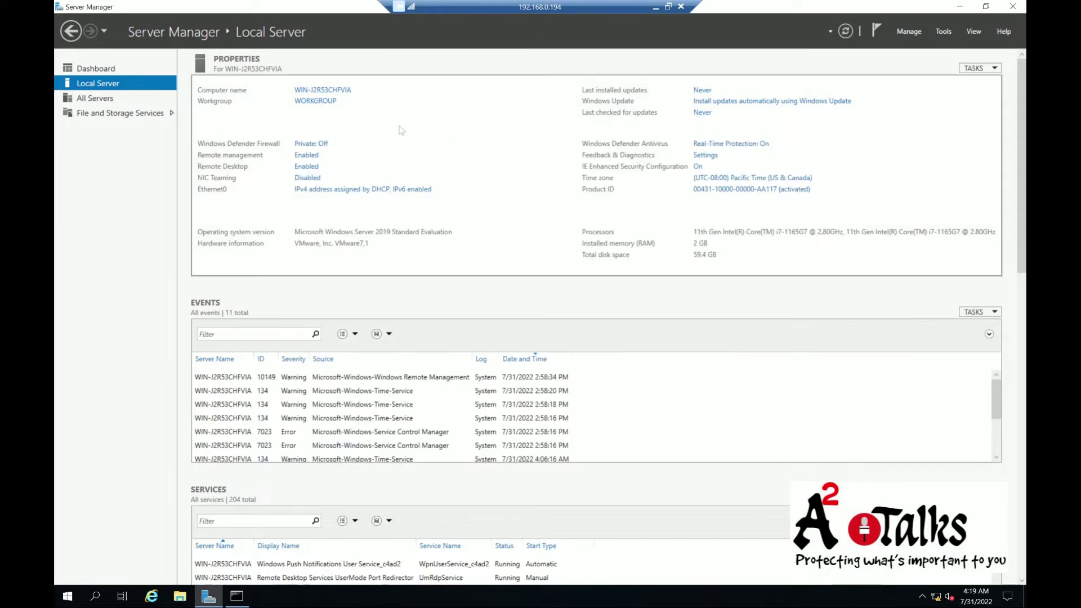
Change the computer name to server1 in System Properties and restart the server now.
left_click(338, 91)
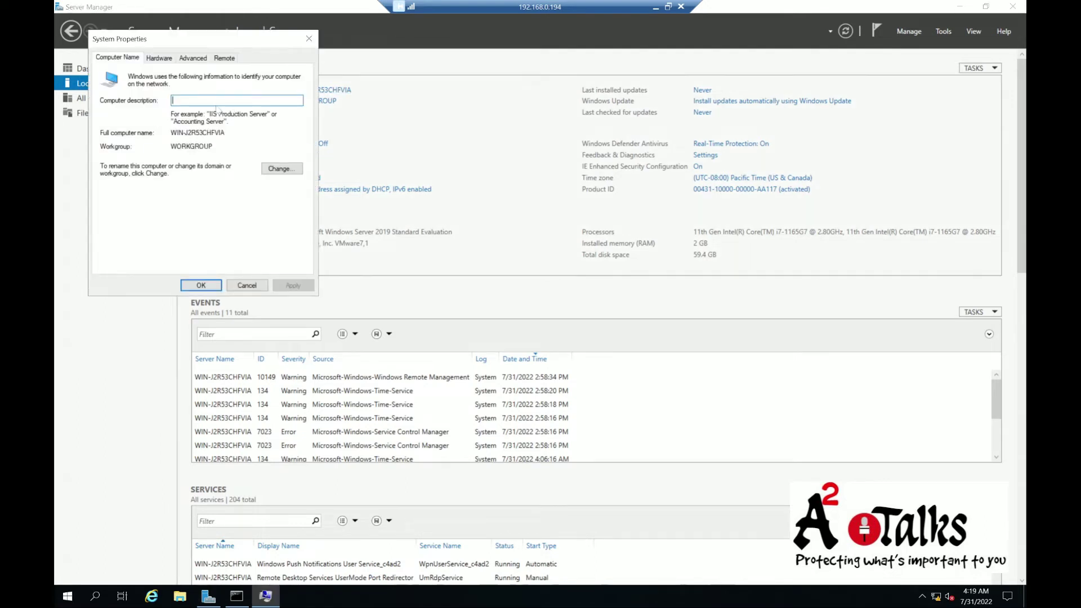
type("server1")
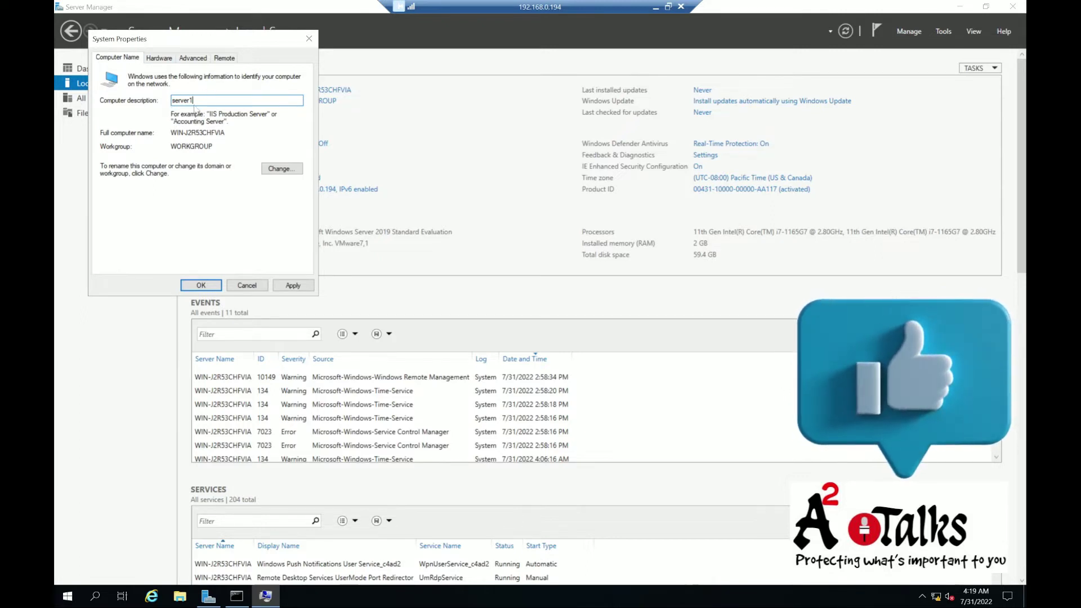
left_click(281, 169)
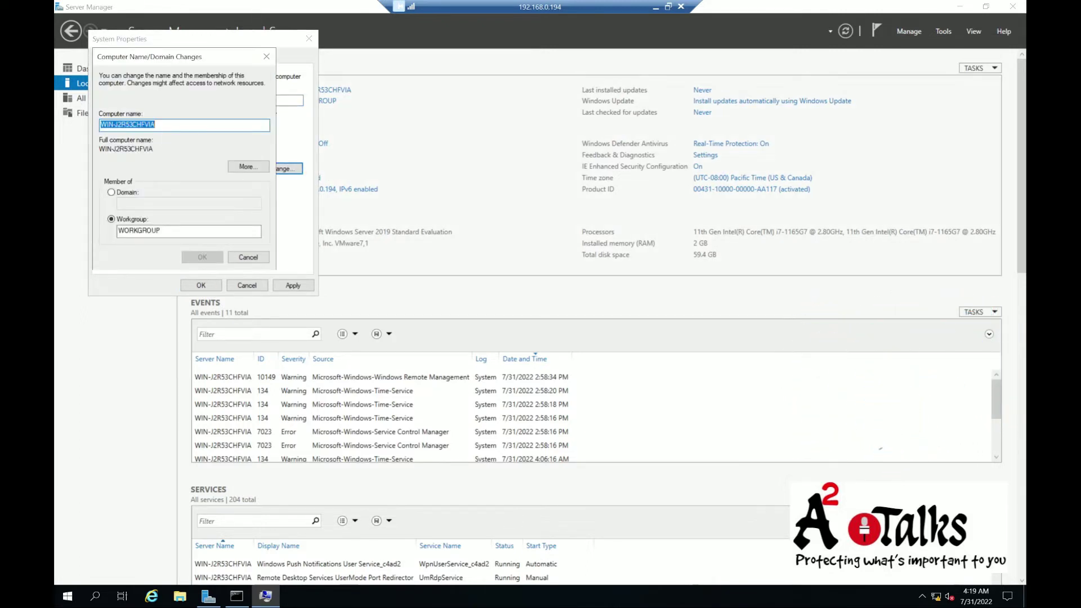
type("server1")
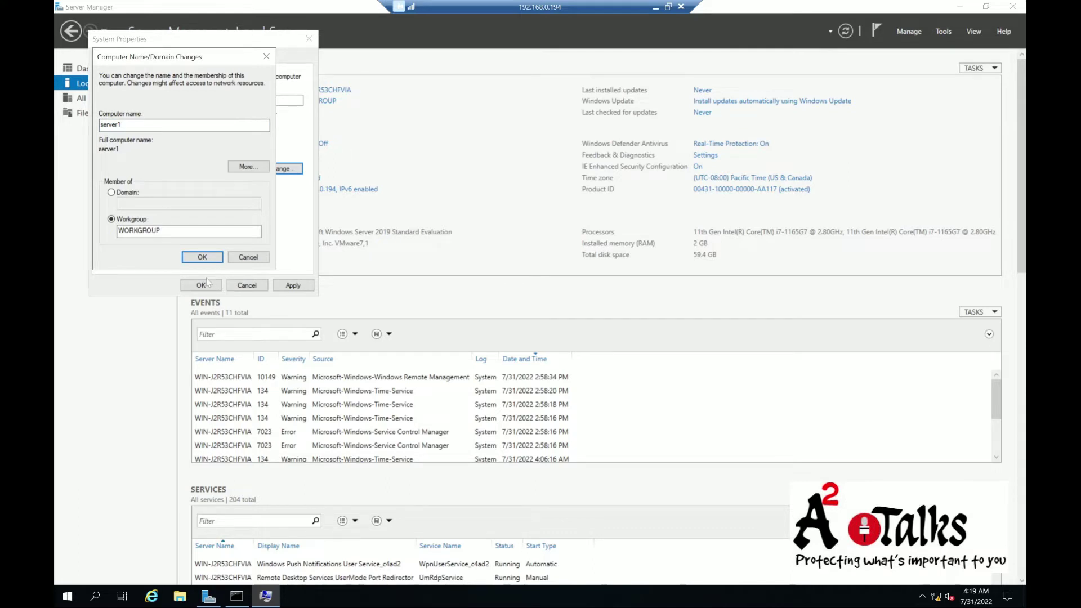
key("Return")
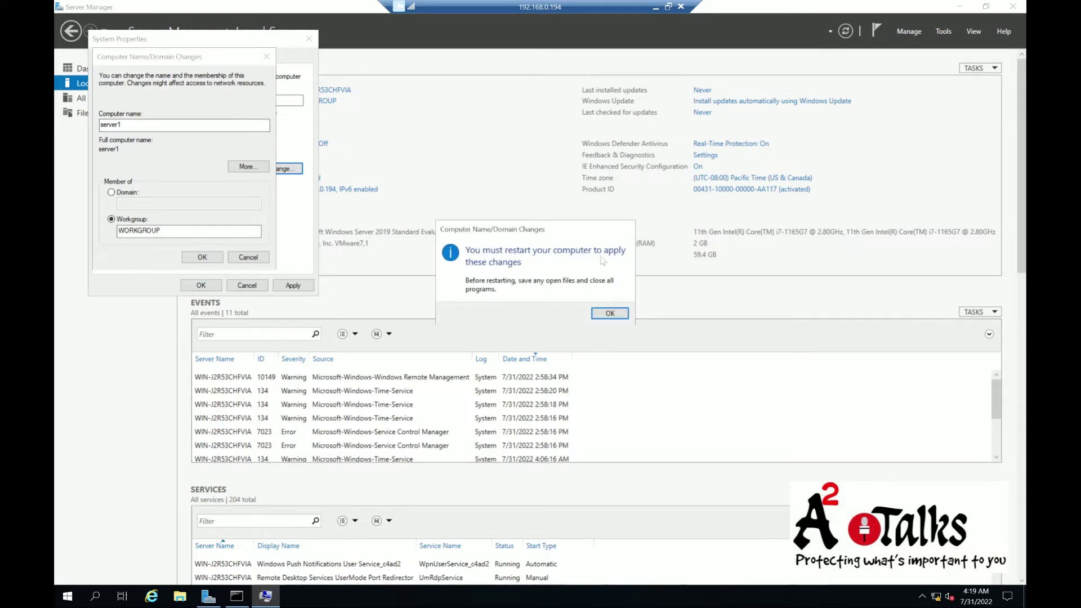
left_click(606, 316)
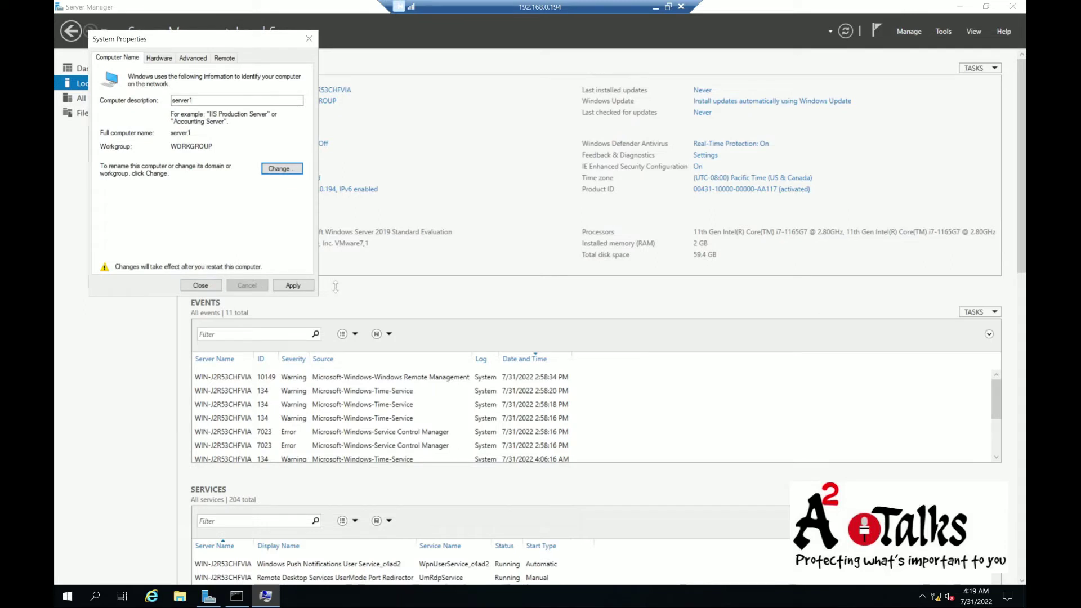
left_click(304, 290)
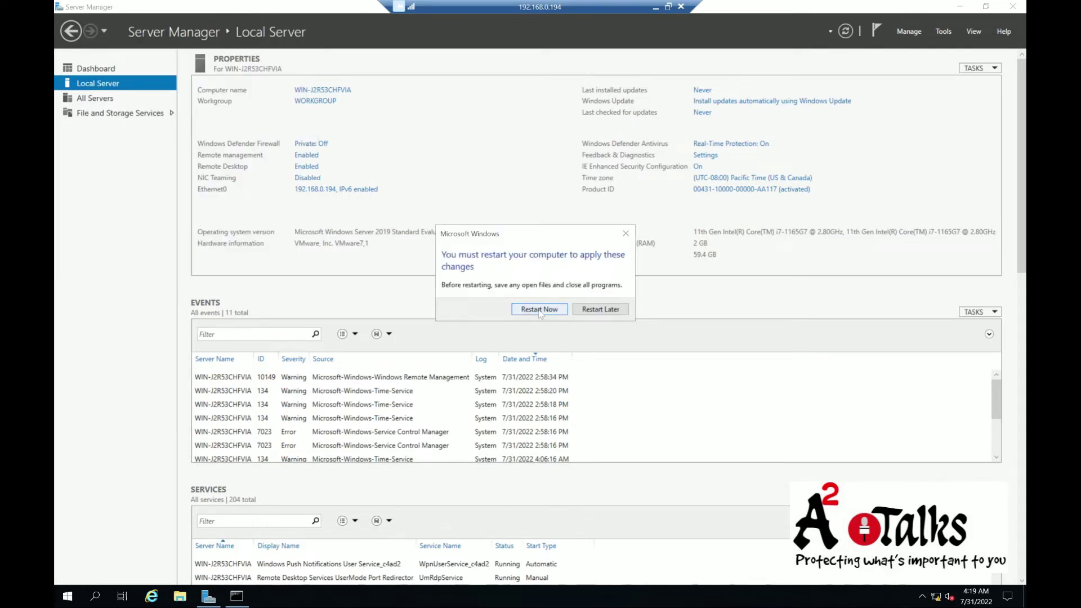
left_click(538, 309)
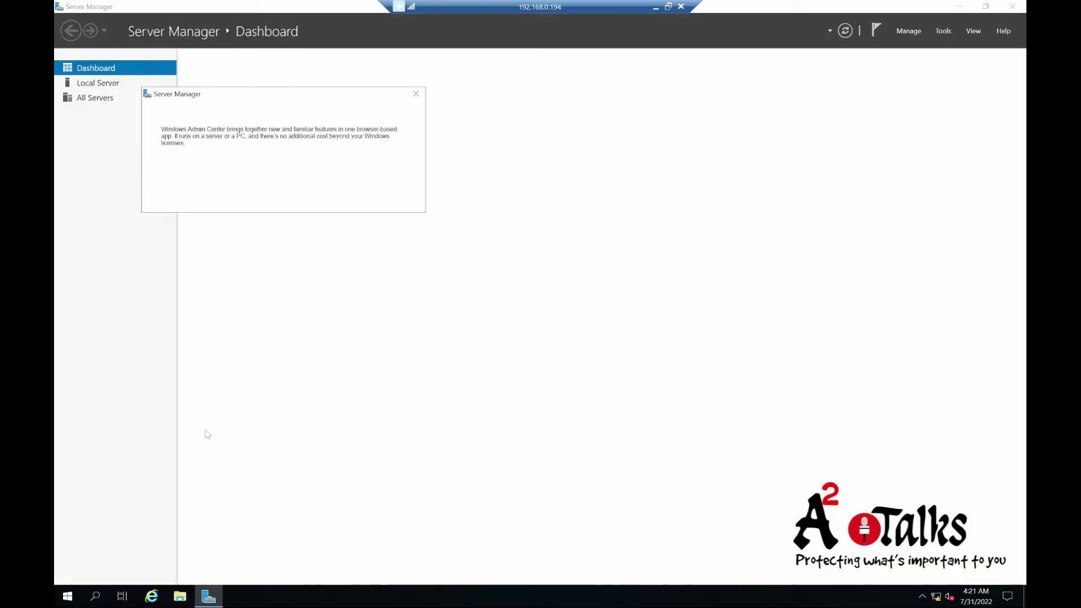
Dismiss the Windows Admin Center suggestion and show the Manage menu.
left_click(416, 94)
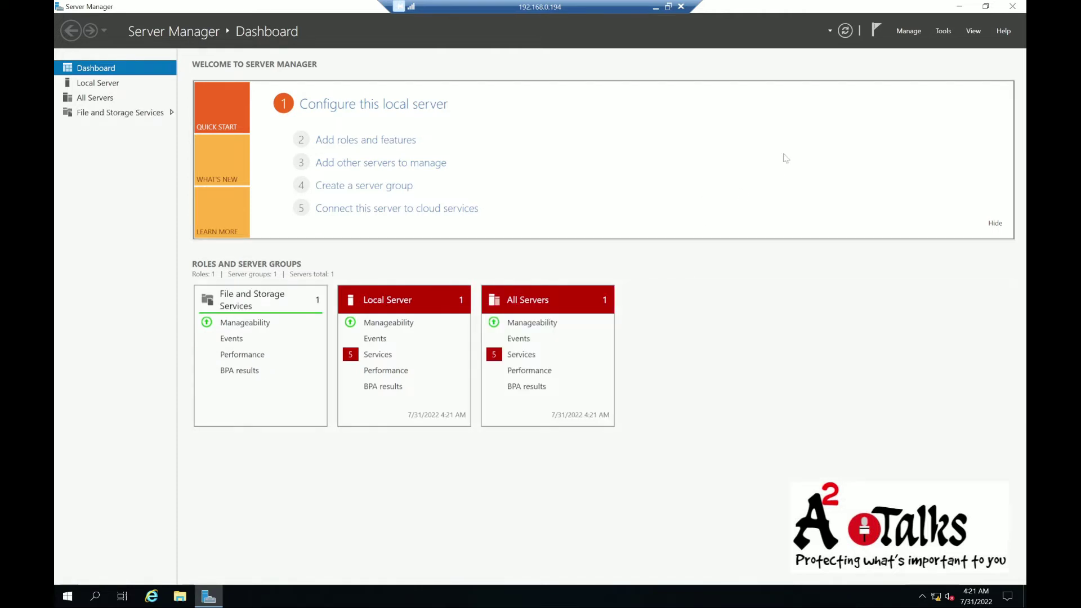
left_click(911, 32)
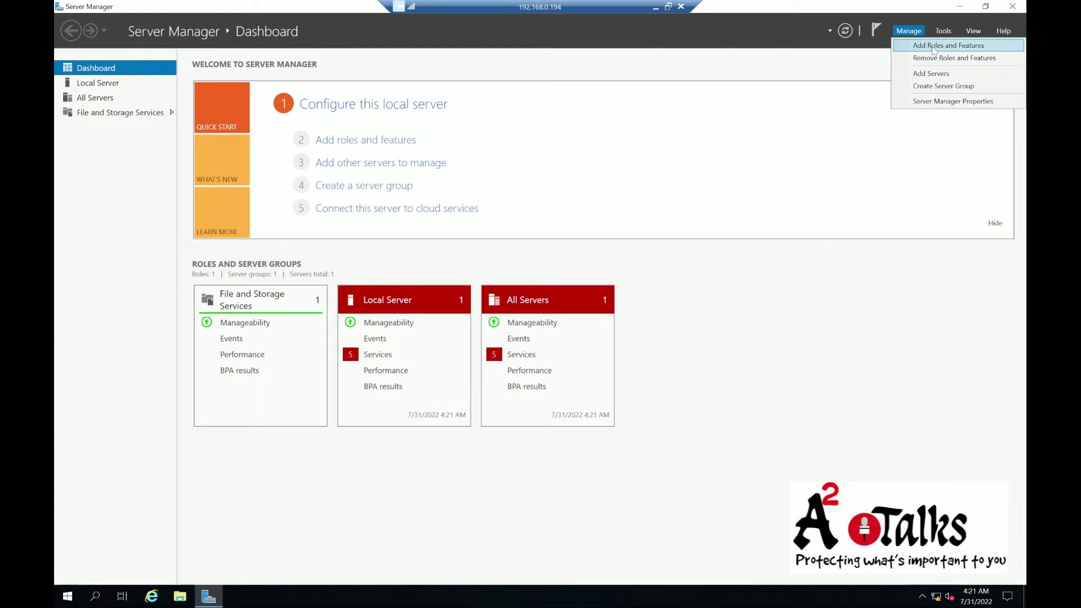
Start Add Roles and Features with role-based installation and server1 as the destination.
left_click(933, 47)
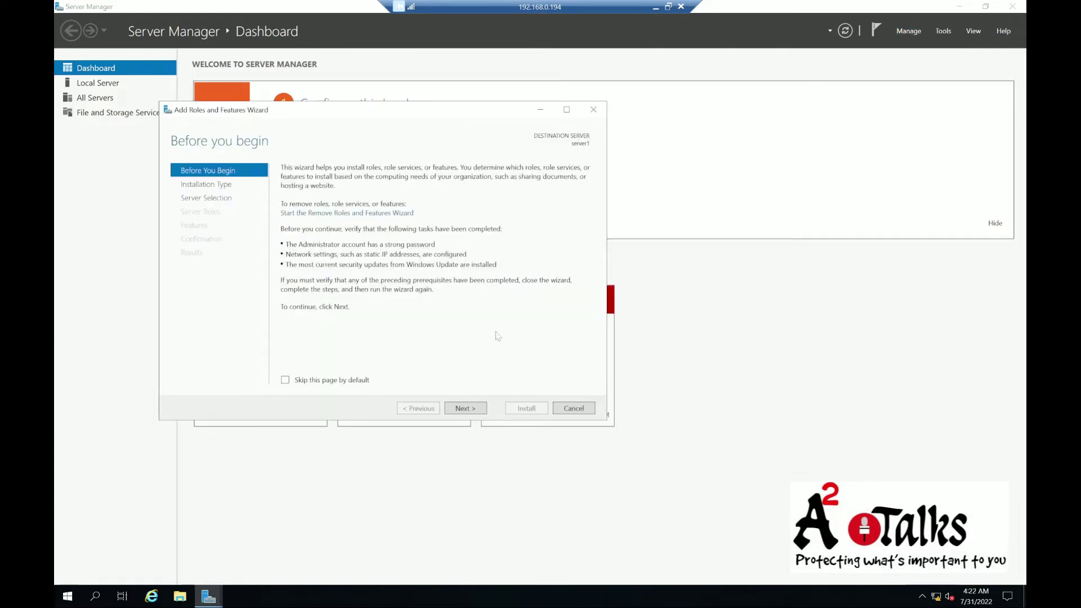
left_click(475, 413)
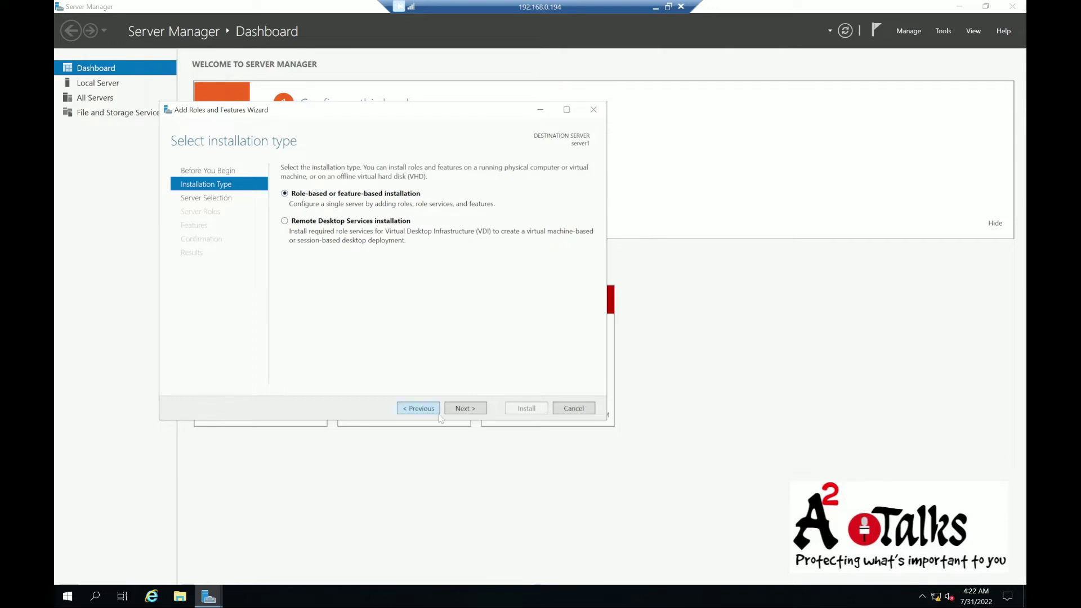
left_click(485, 409)
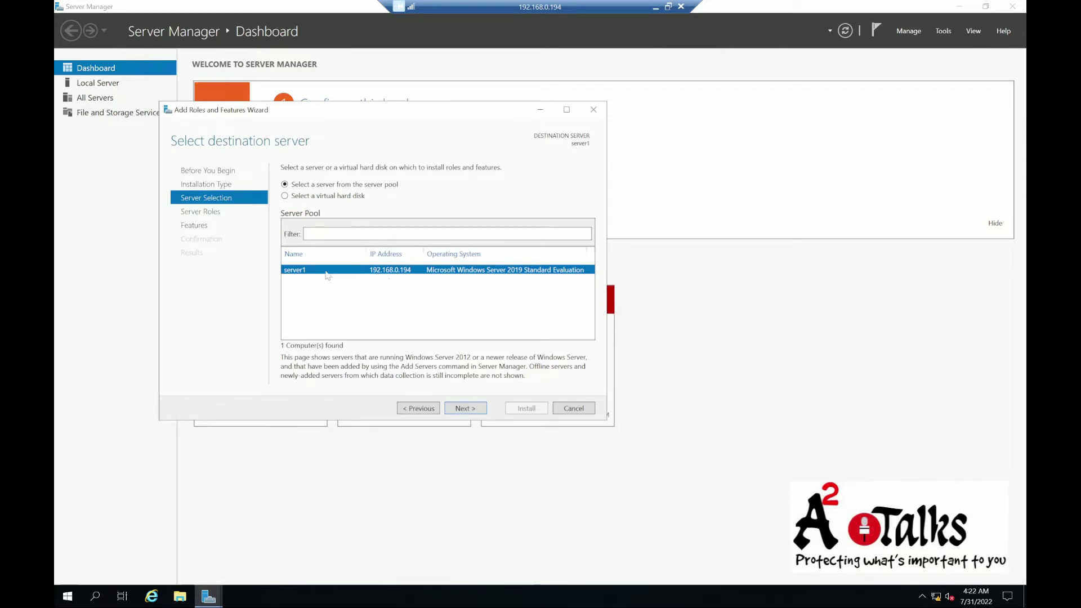
left_click(466, 413)
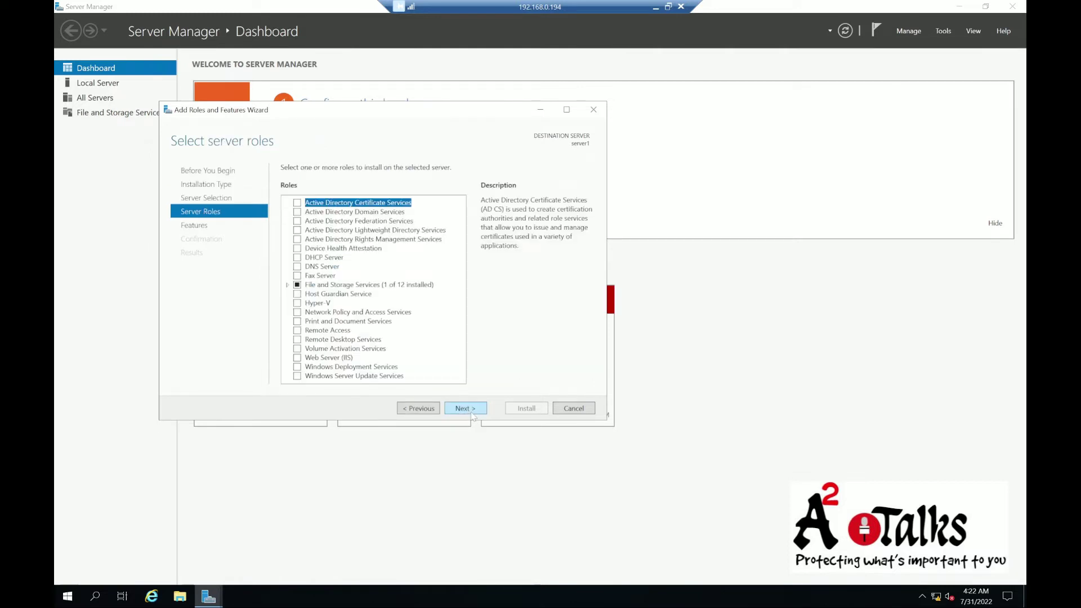
Select Active Directory Domain Services with its management tools, keeping the default features.
left_click(297, 212)
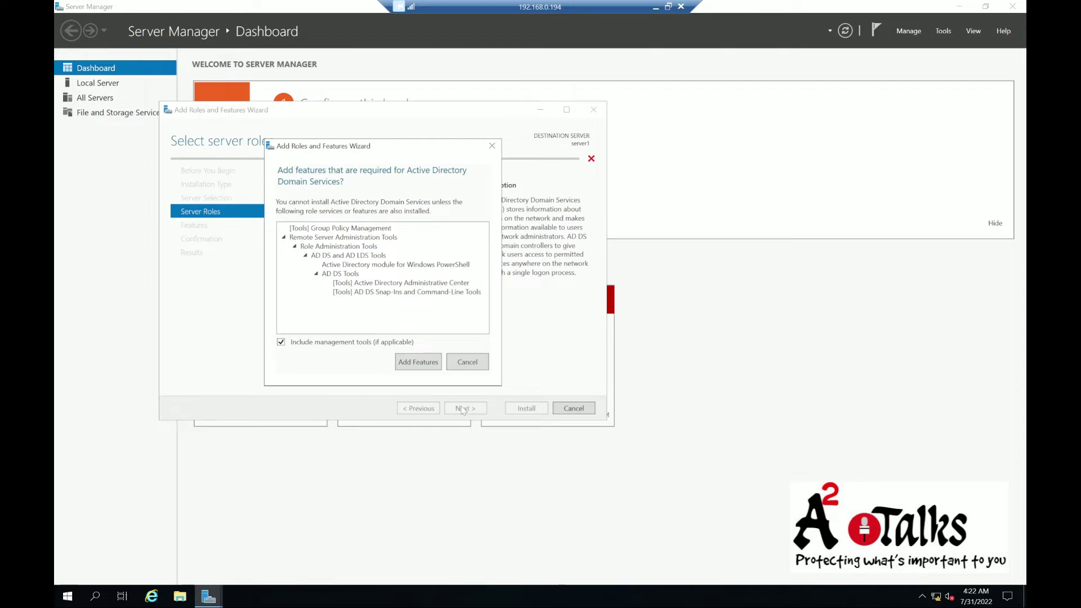
left_click(417, 363)
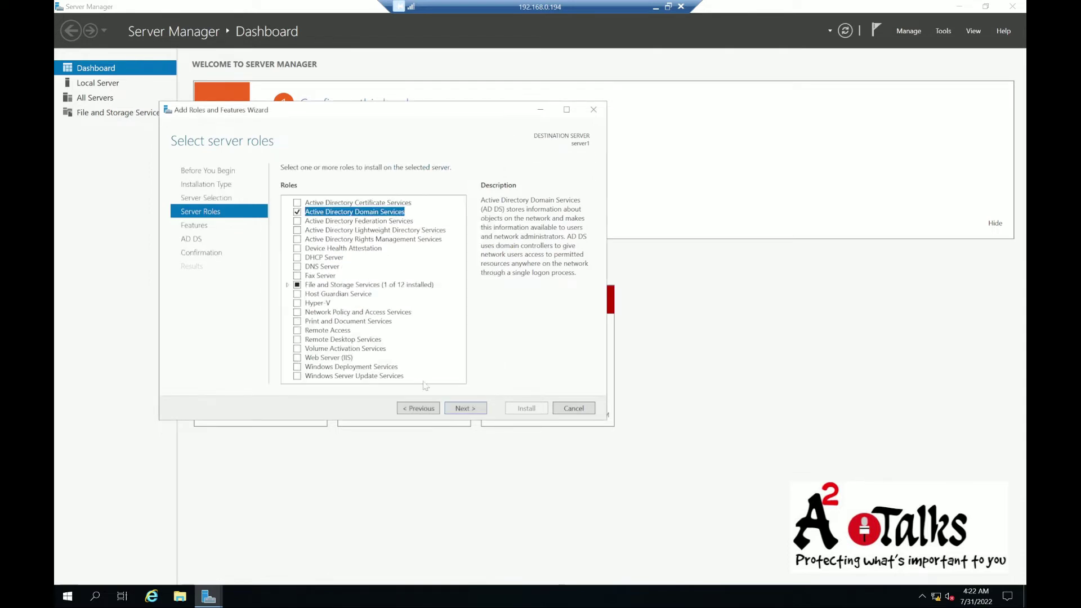
left_click(465, 409)
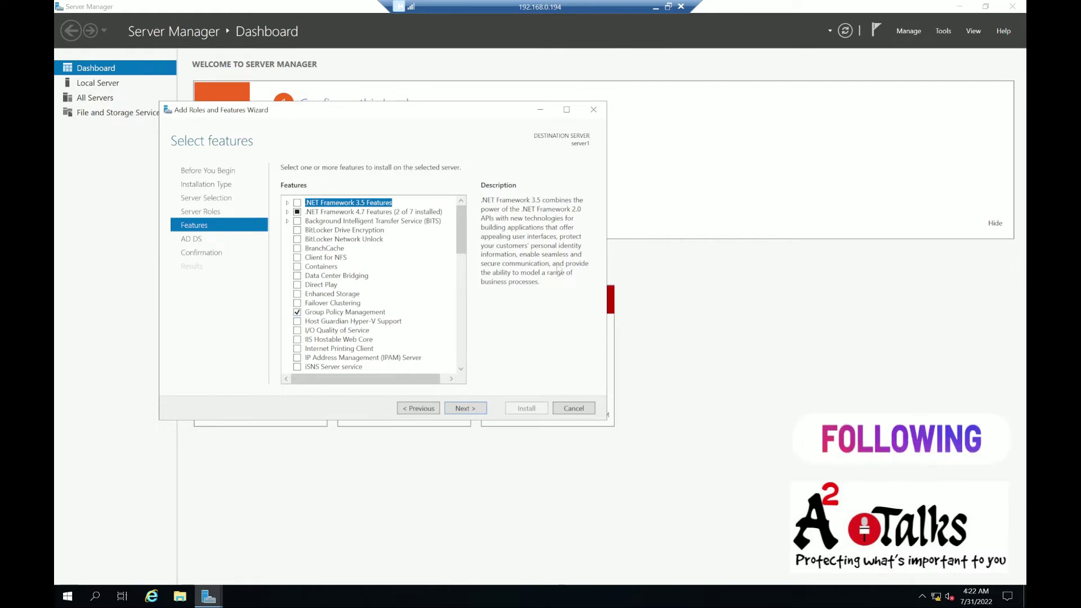
left_click(465, 409)
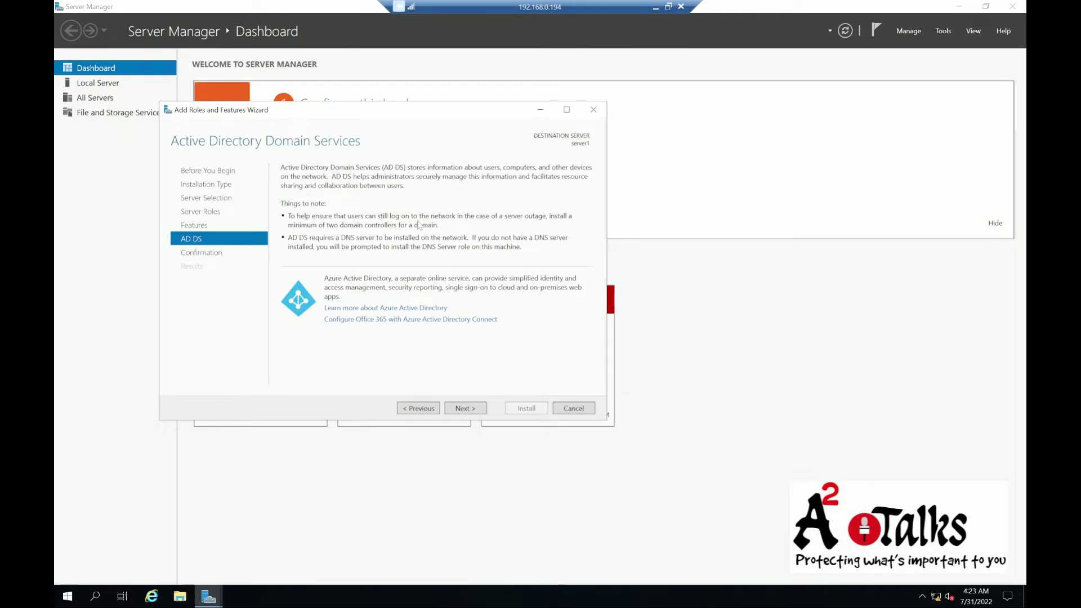
left_click(469, 409)
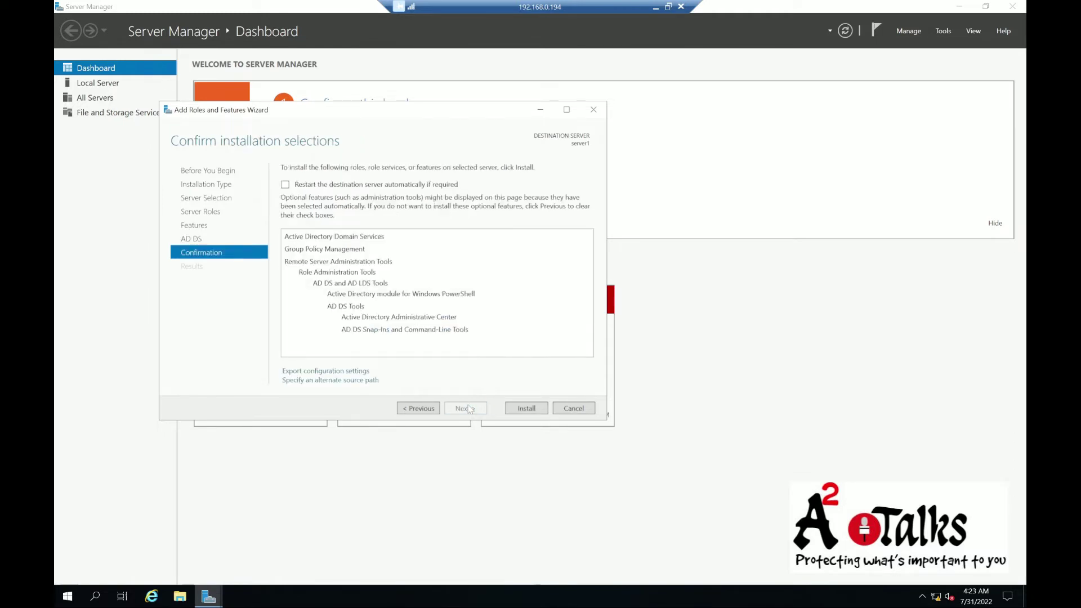
Allow automatic restart of server1 if required and install Active Directory Domain Services.
left_click(287, 186)
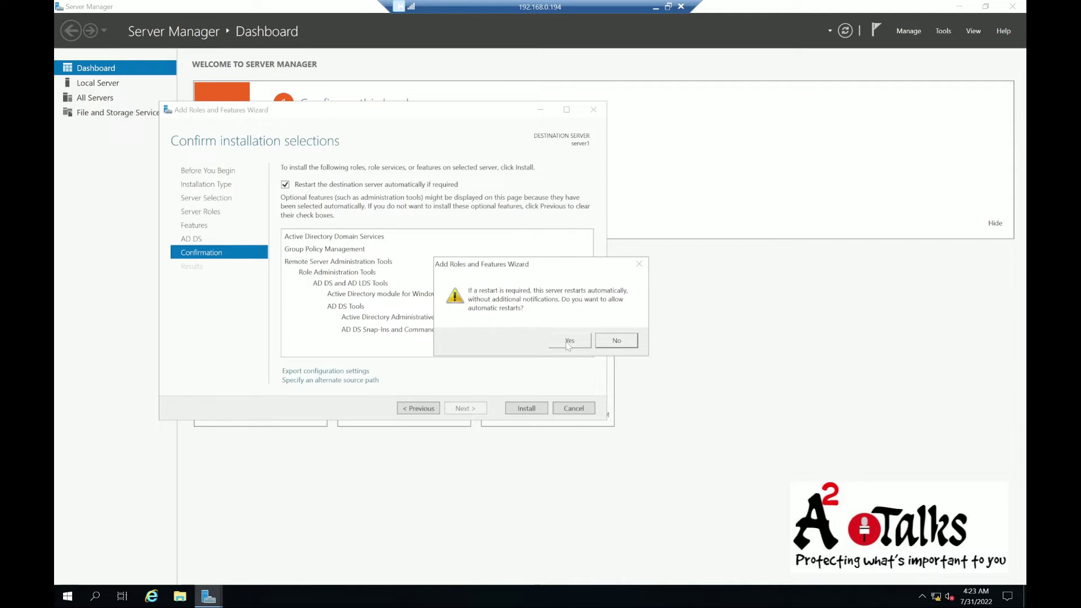
left_click(568, 341)
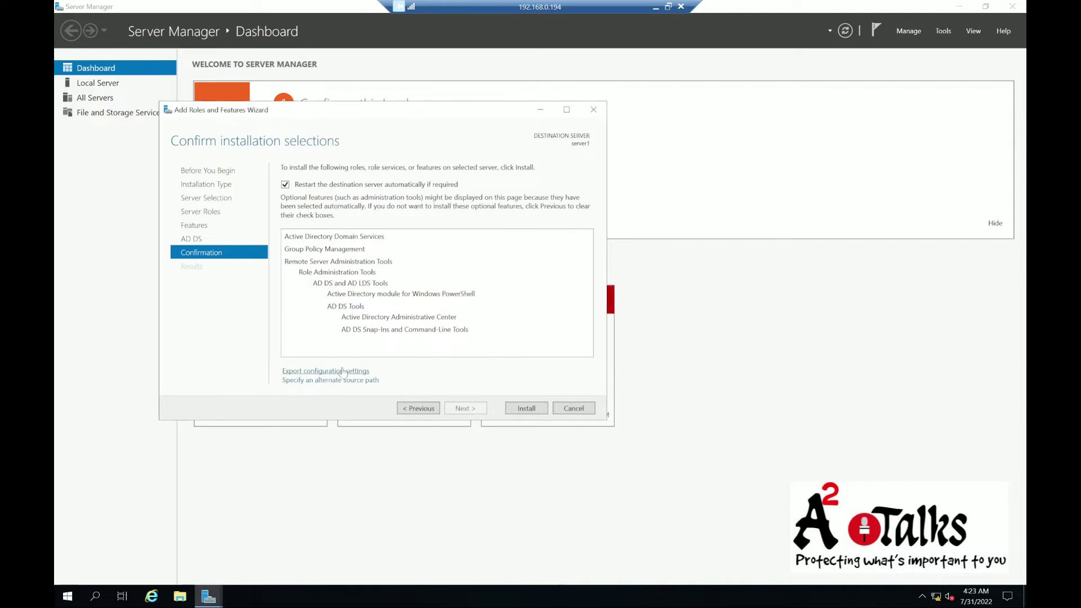
mouse_move(358, 372)
left_click(527, 410)
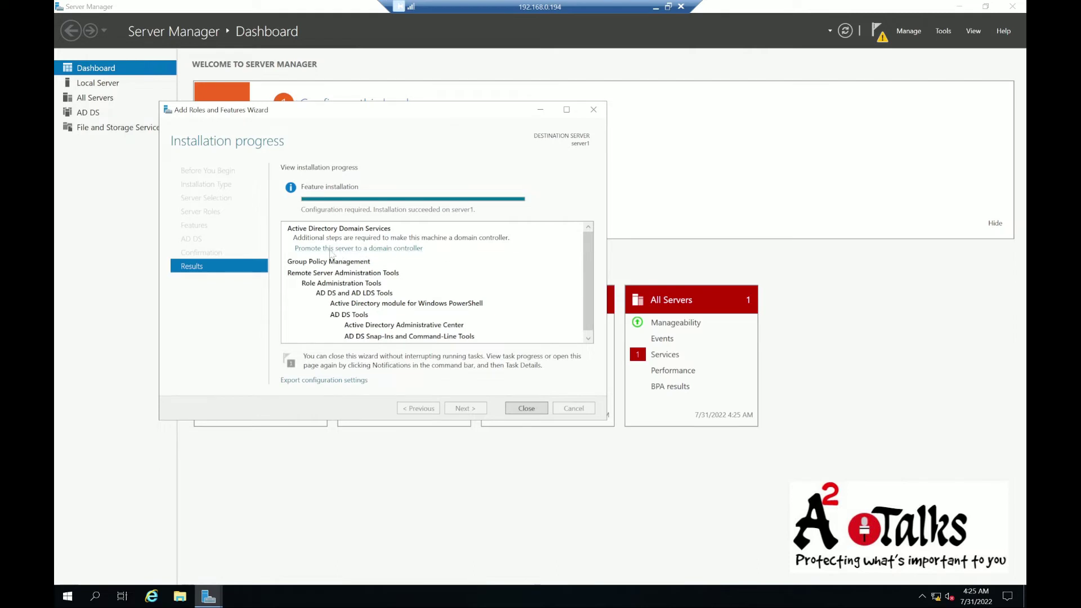
Launch 'Promote this server to a domain controller' from the installation results.
left_click(330, 249)
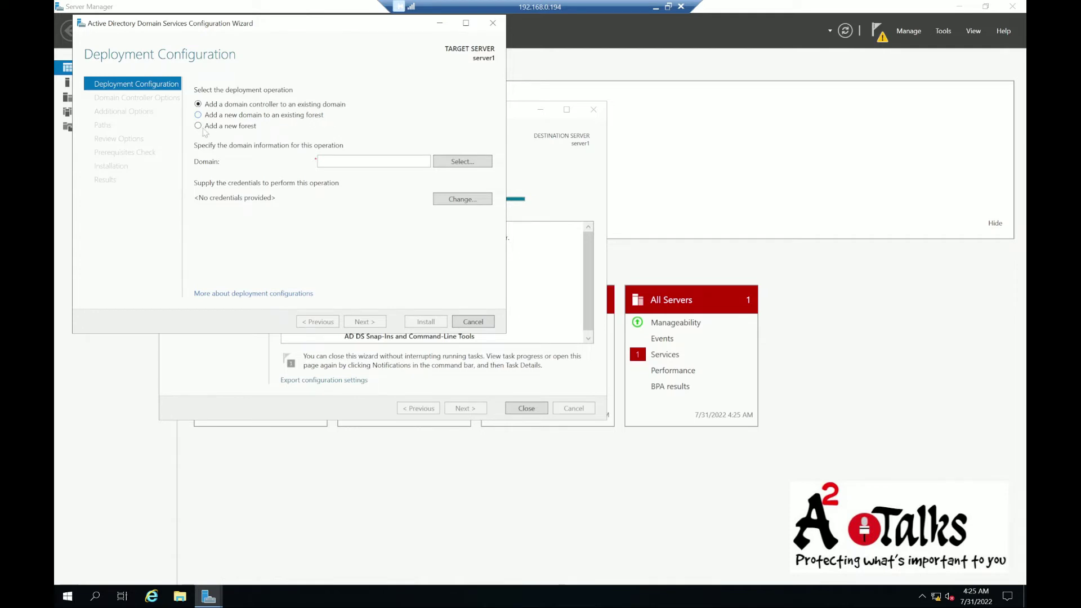
Choose Add a new forest with root domain name a2talks.local and continue to the next page.
left_click(197, 126)
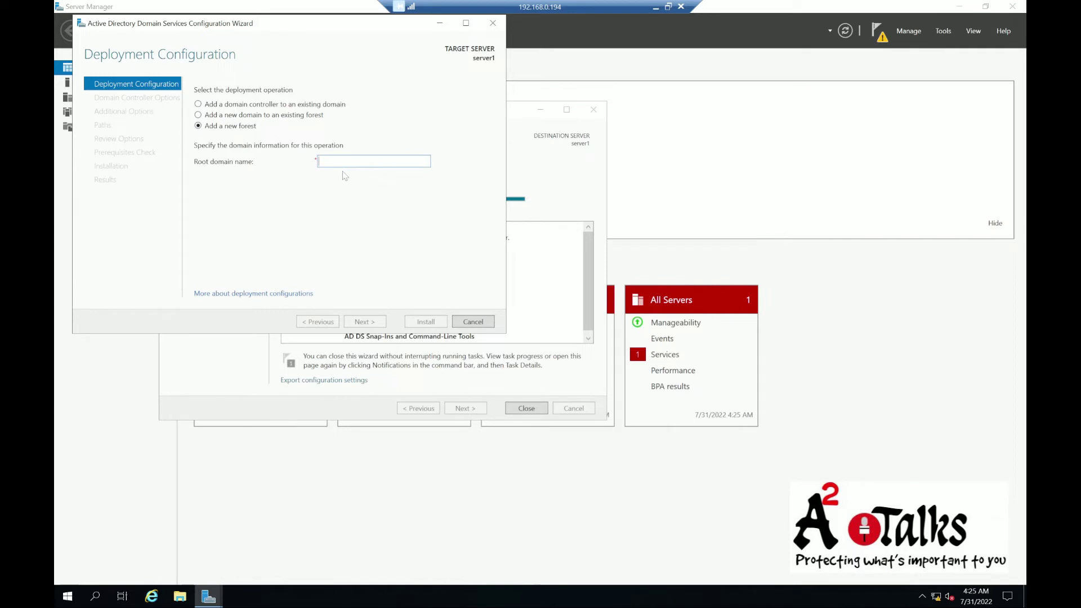
type("a2")
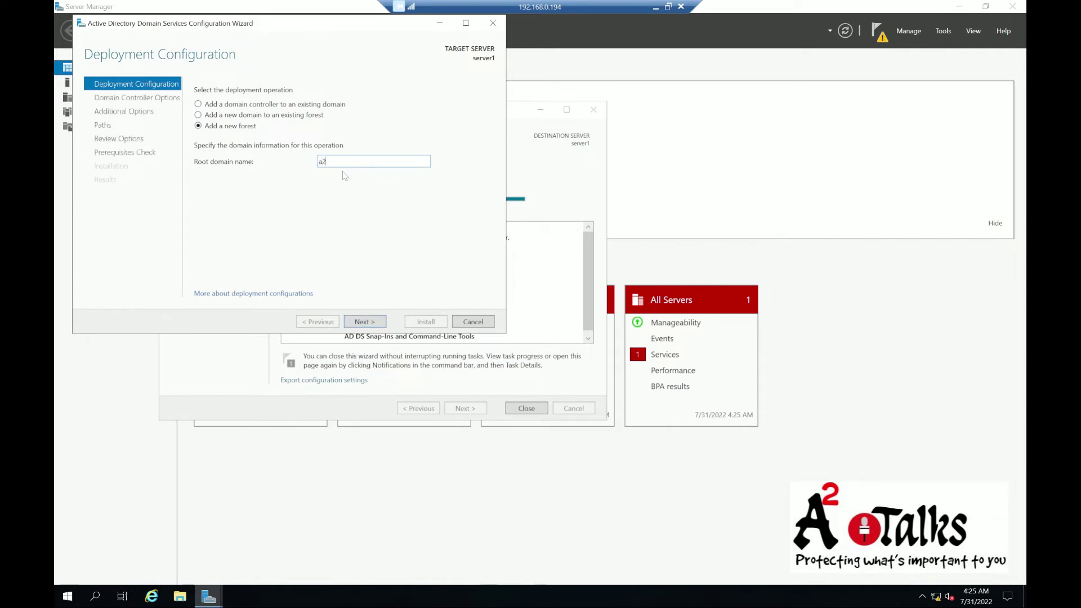
type("talks.local")
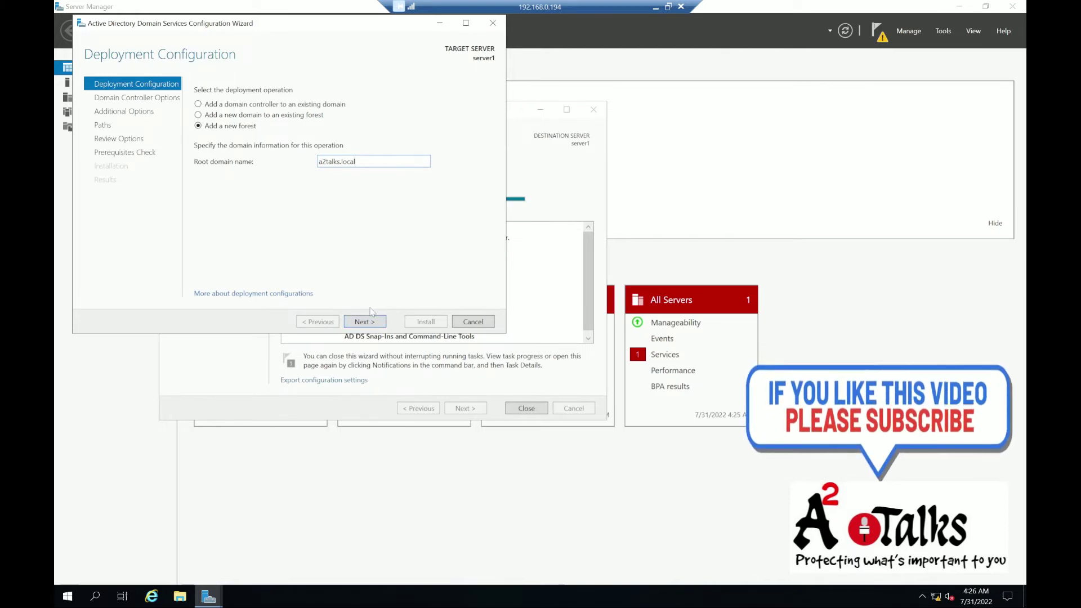
left_click(373, 322)
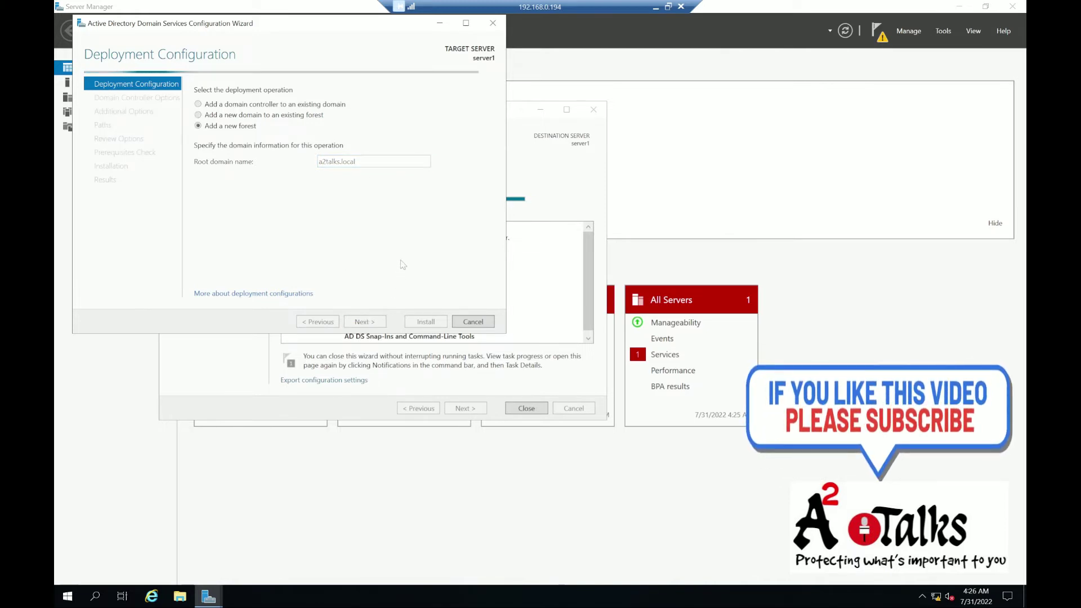
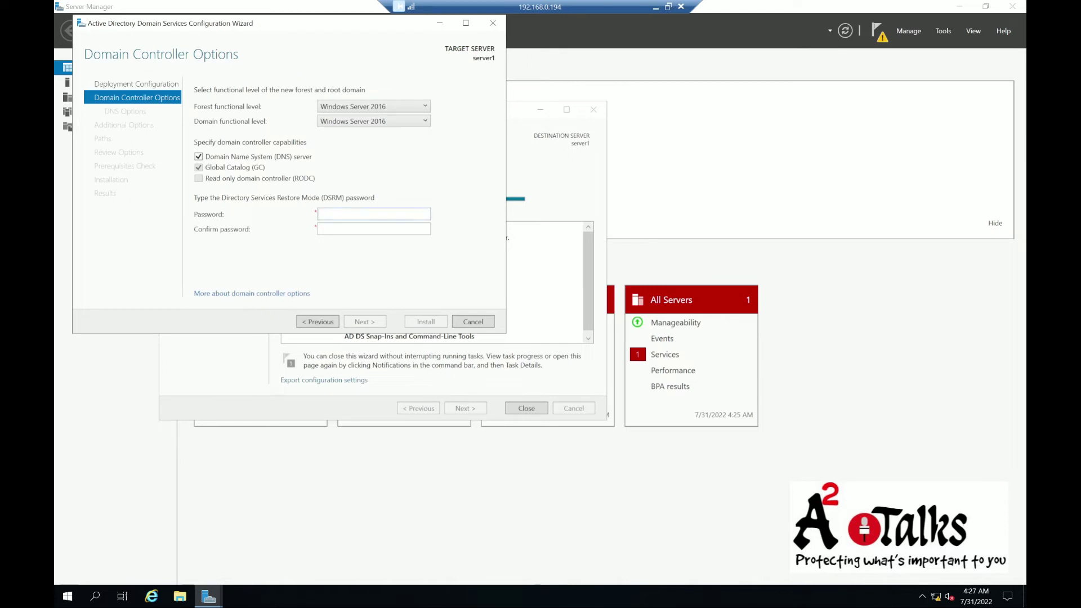
Keep forest and domain functional levels at Windows Server 2016 and enter the DSRM password.
left_click(425, 107)
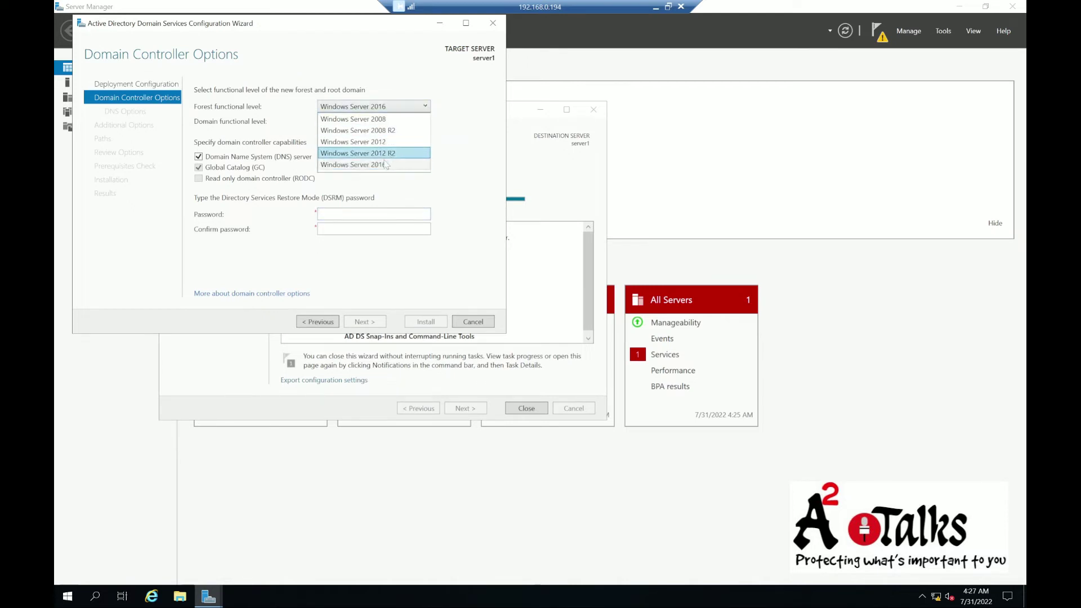
left_click(464, 153)
left_click(424, 121)
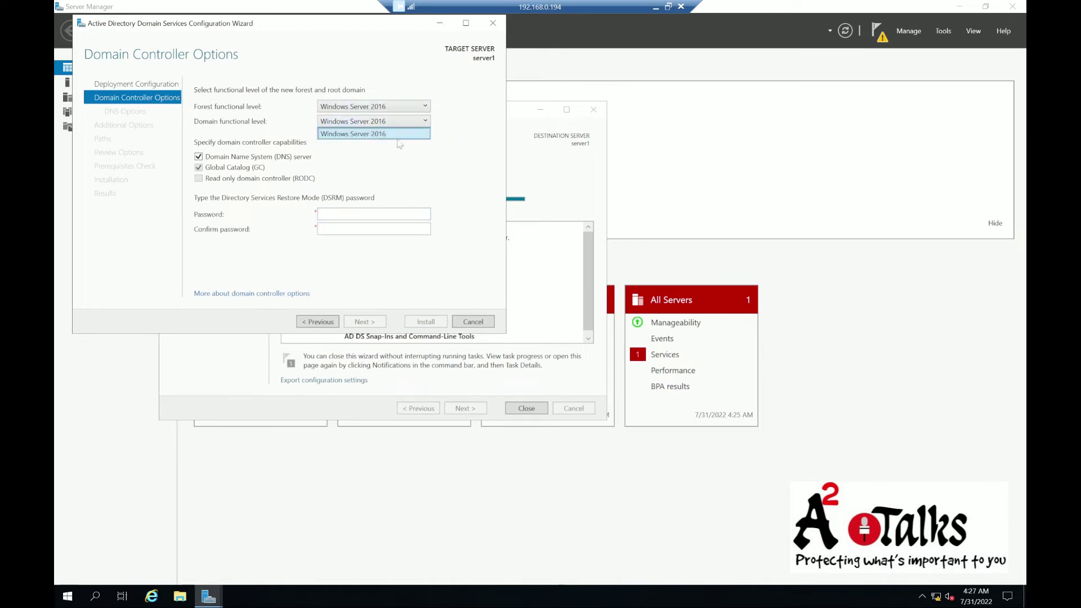
left_click(425, 125)
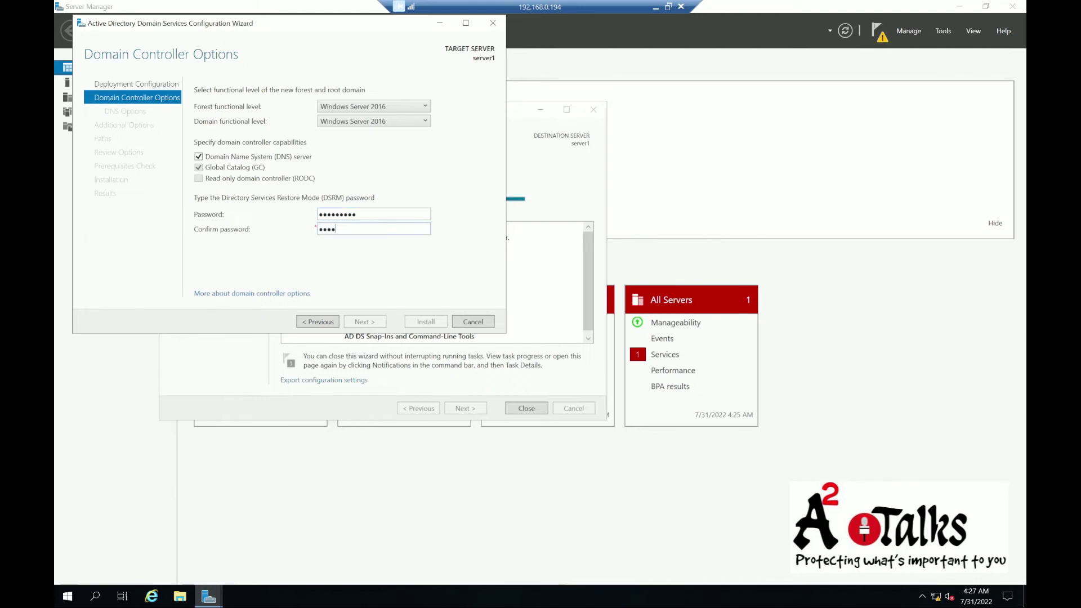
type("••")
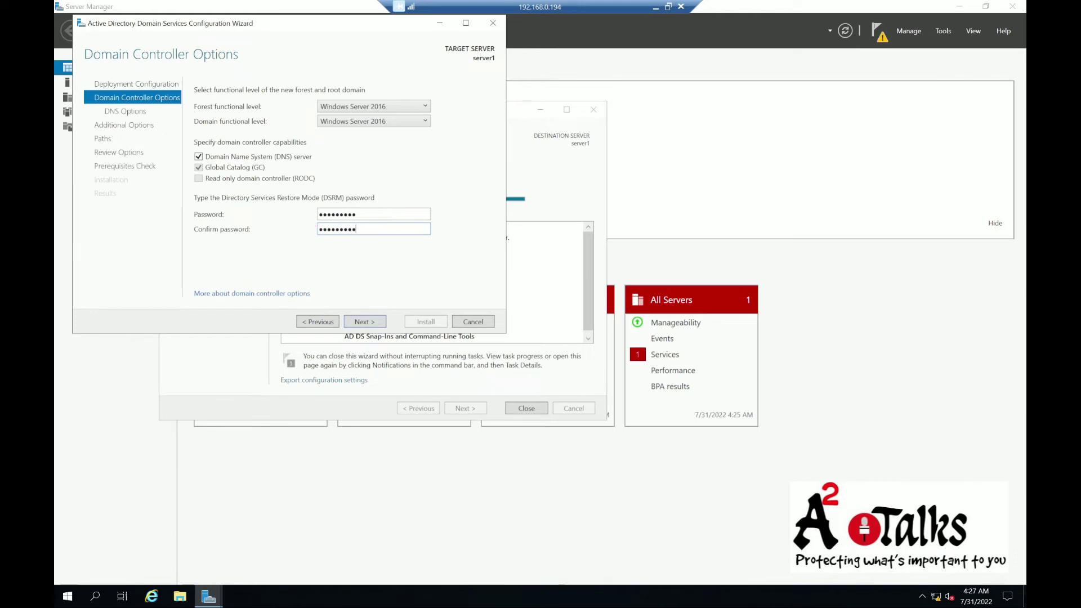
left_click(364, 321)
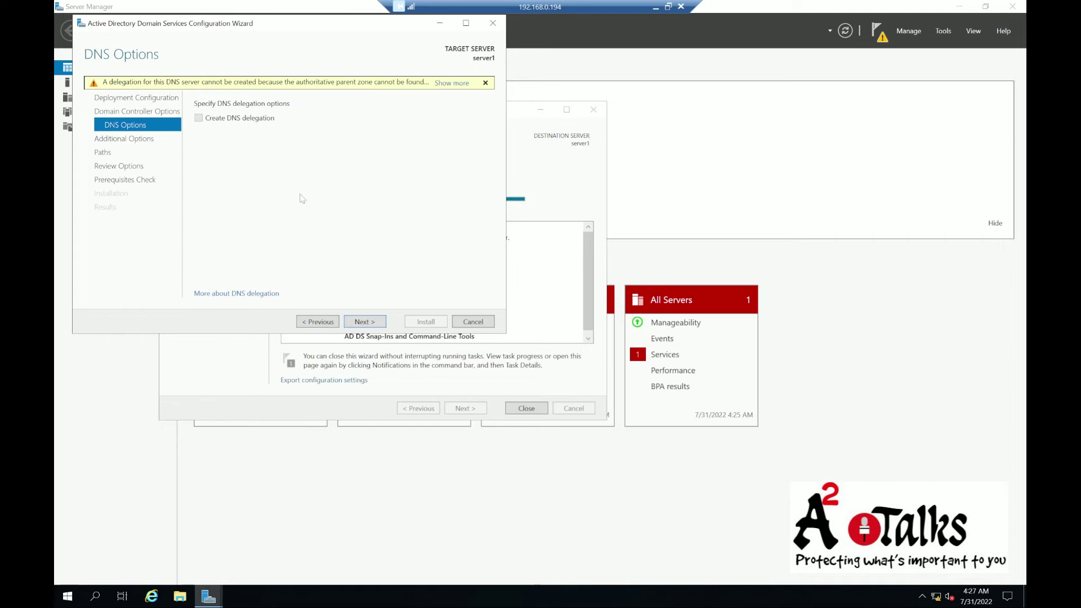
Accept no DNS delegation and the A2TALKS NetBIOS name, advancing to Paths.
left_click(368, 324)
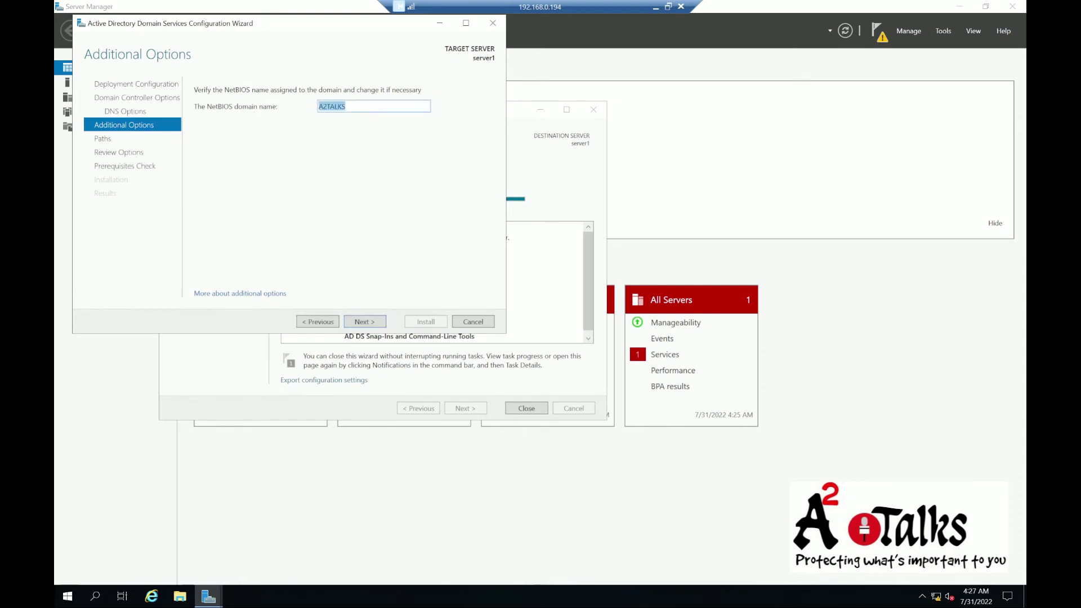
left_click(362, 327)
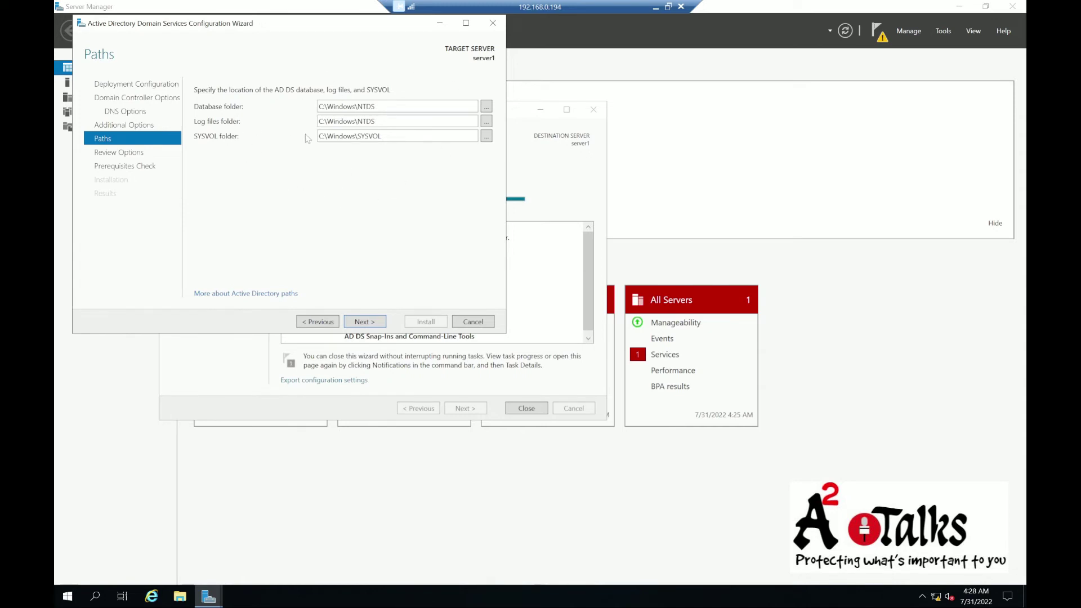
Accept the default NTDS and SYSVOL folders, review the options and run the prerequisites check.
left_click(371, 322)
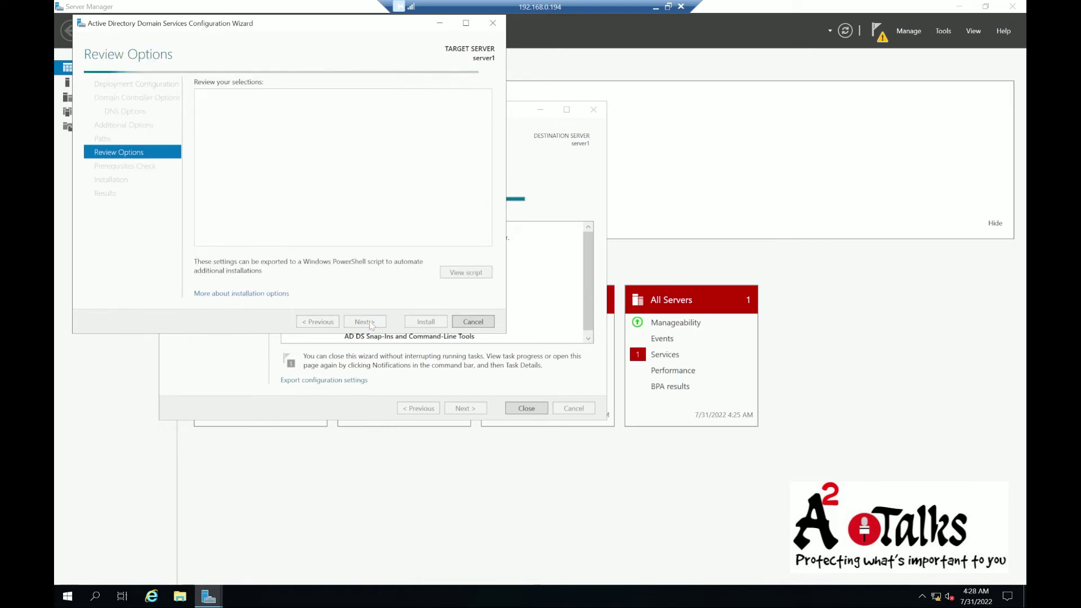
left_click_drag(488, 122, 509, 213)
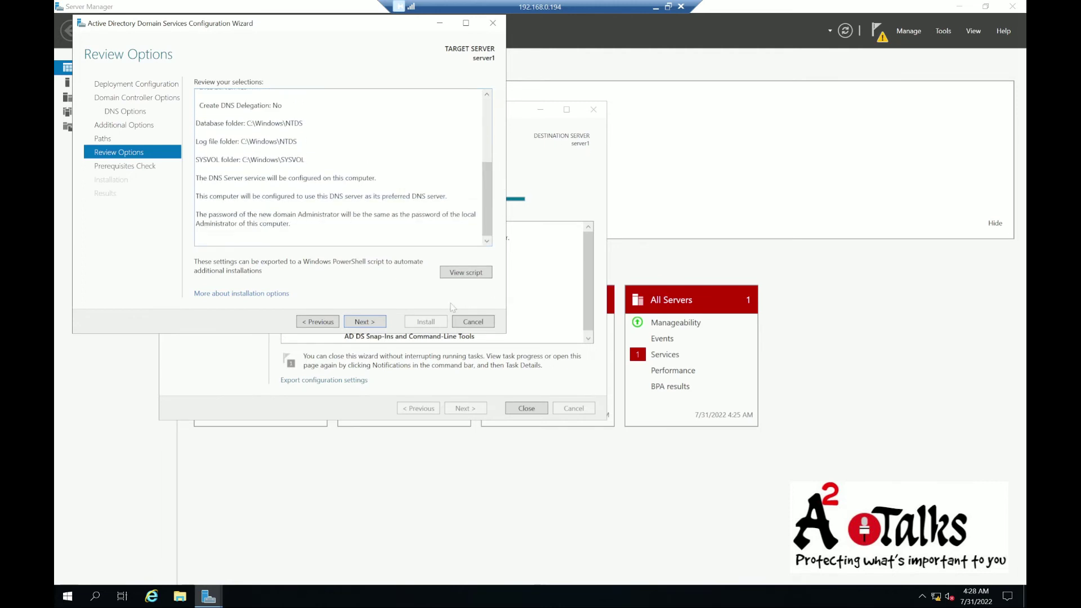
left_click(364, 323)
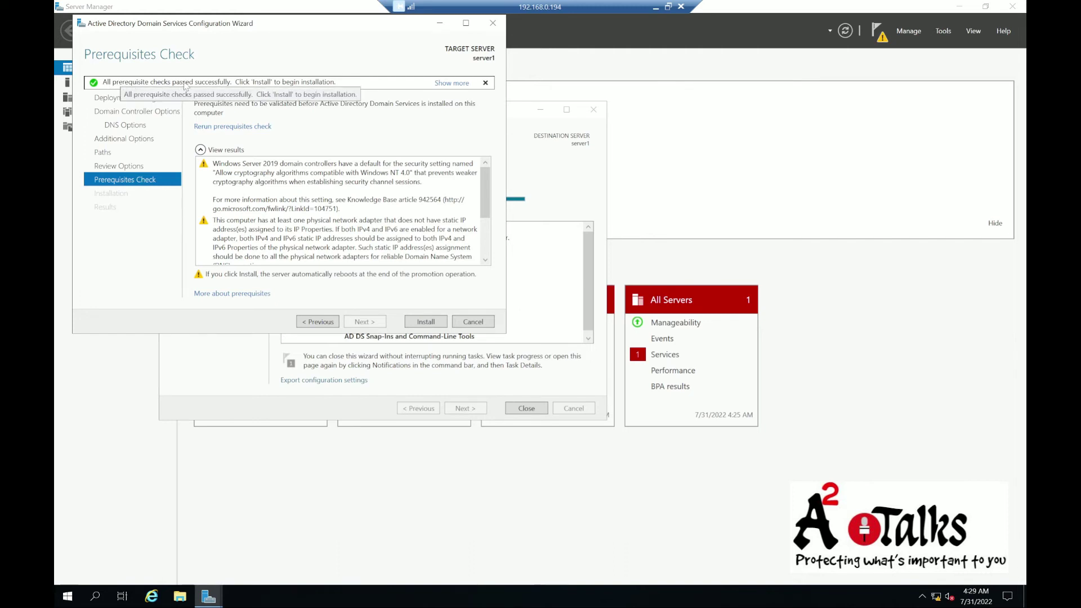
Install AD DS to make the server a domain controller and dismiss the sign-out notice.
mouse_move(488, 191)
left_mouse_down()
mouse_move(490, 244)
mouse_move(496, 175)
left_mouse_up()
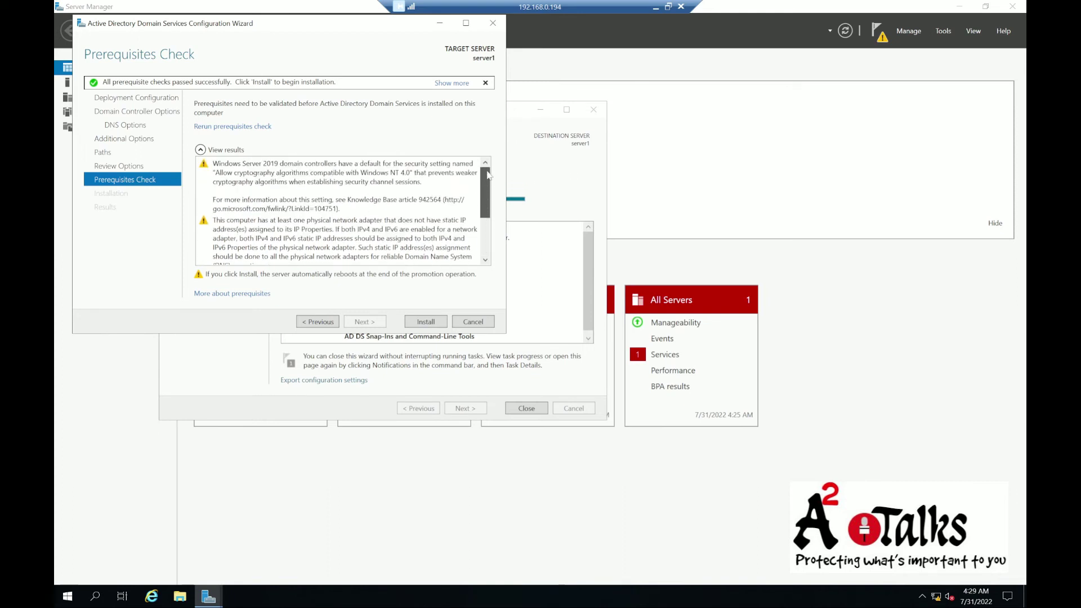
left_click(424, 322)
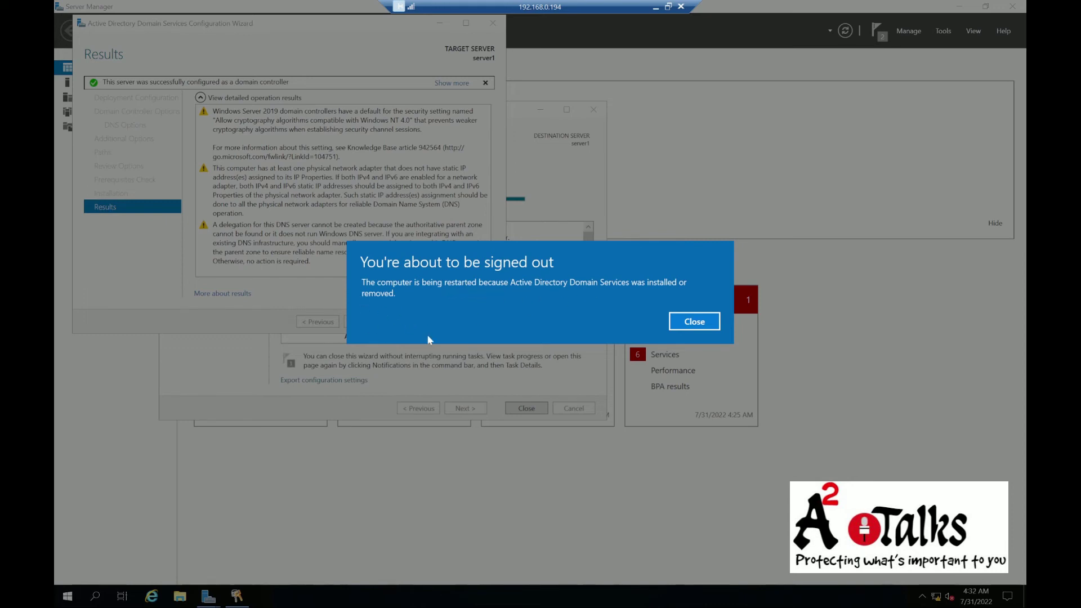
left_click(704, 322)
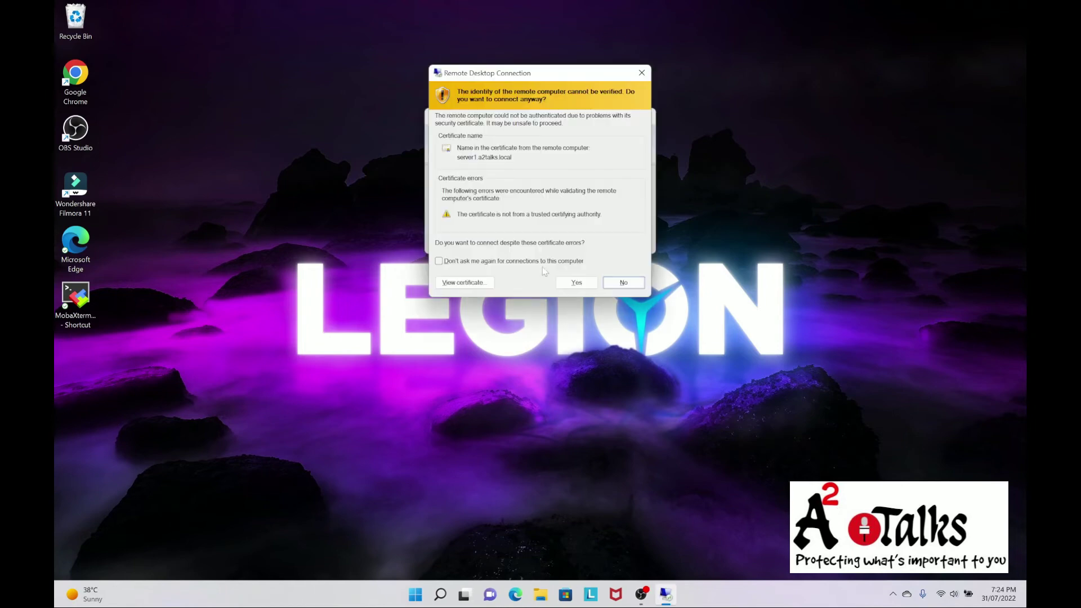
Accept the certificate to reconnect to 192.168.0.194 and close the popup over the dashboard.
left_click(575, 282)
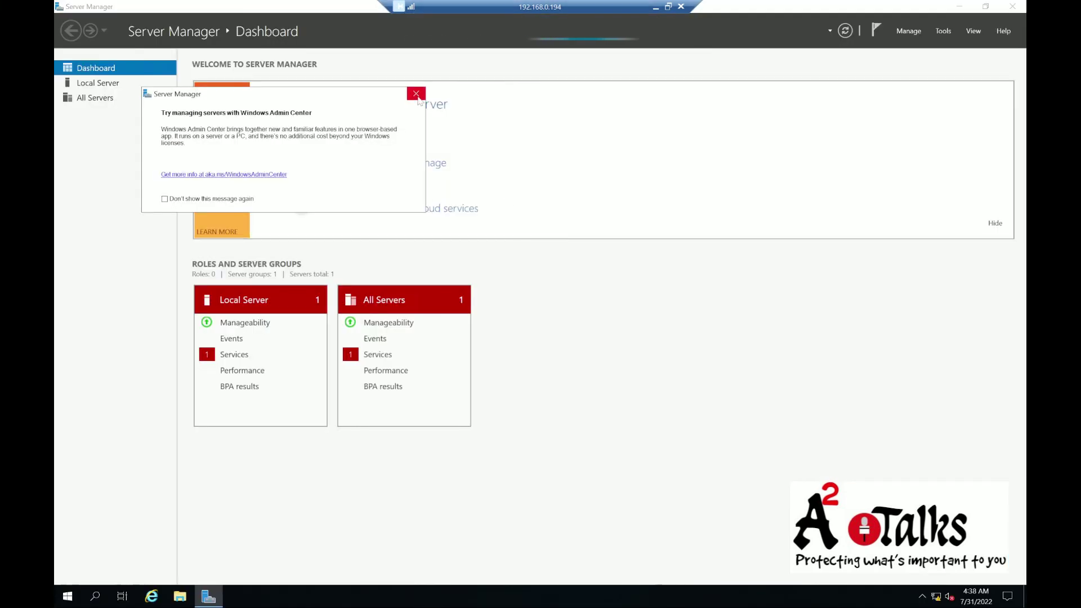
left_click(416, 93)
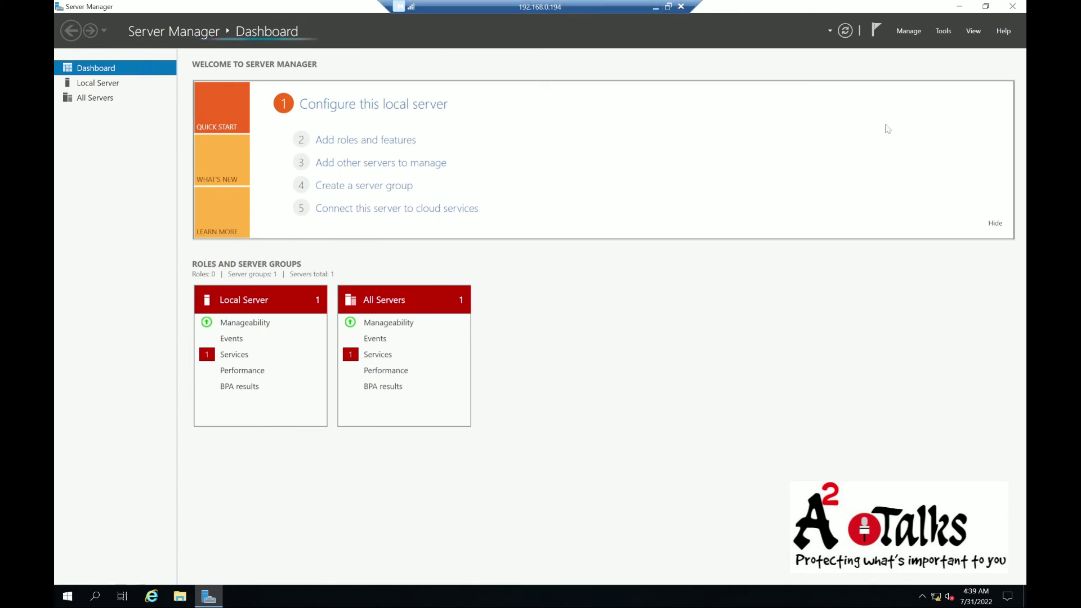
Launch Active Directory Users and Computers from the Tools menu and maximise its window.
left_click(947, 32)
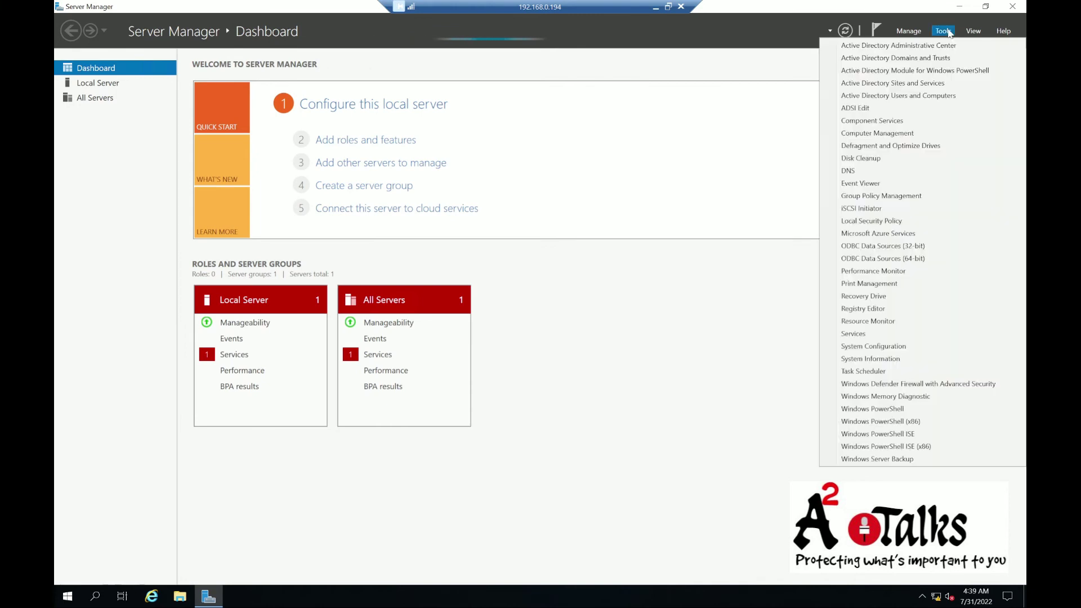
left_click(497, 557)
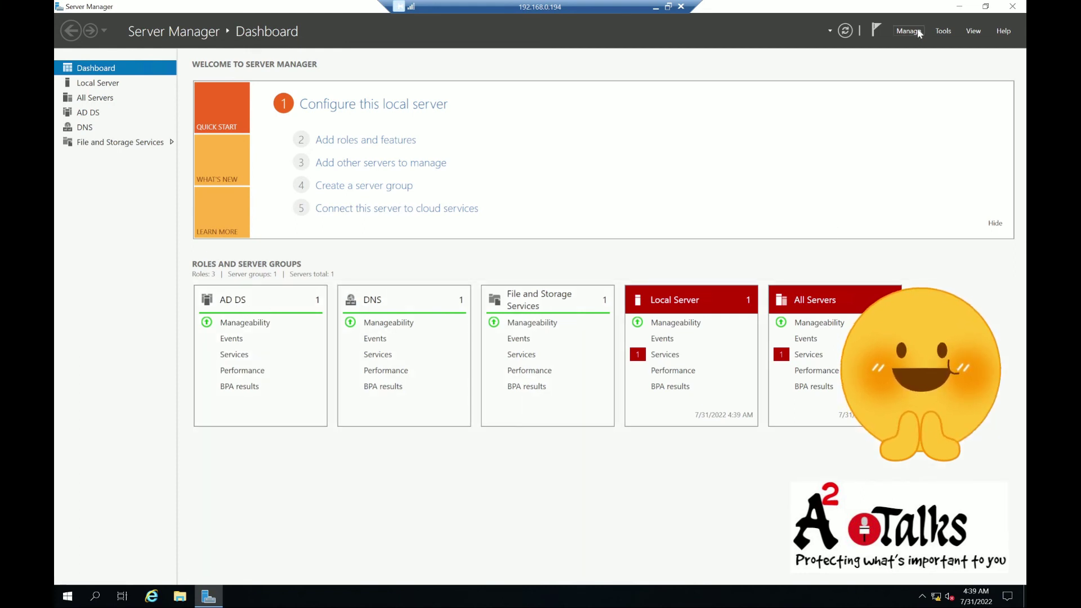
left_click(938, 36)
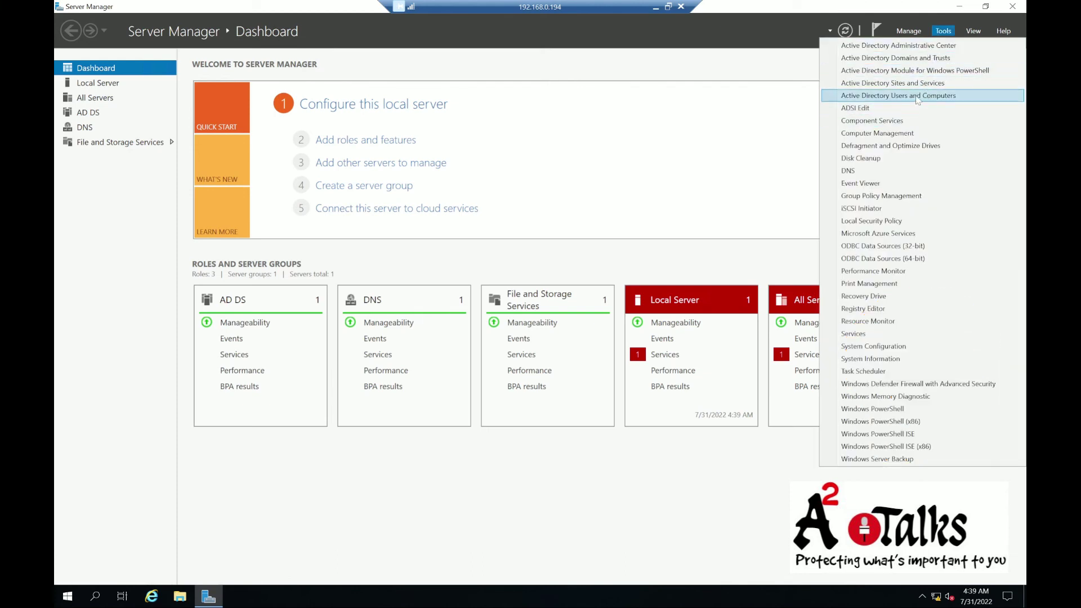
left_click(931, 97)
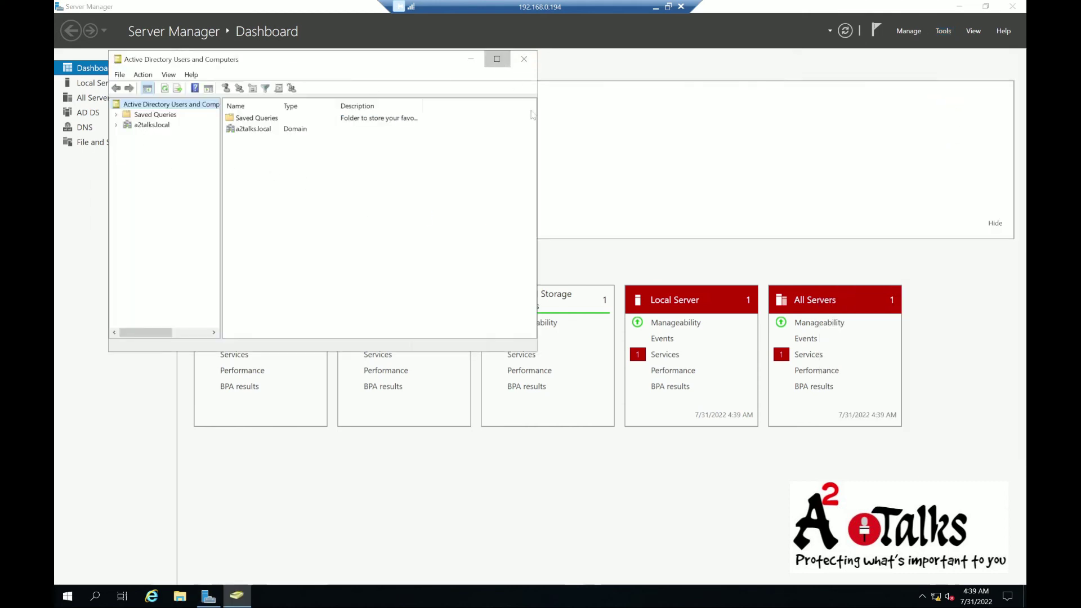
left_click(498, 61)
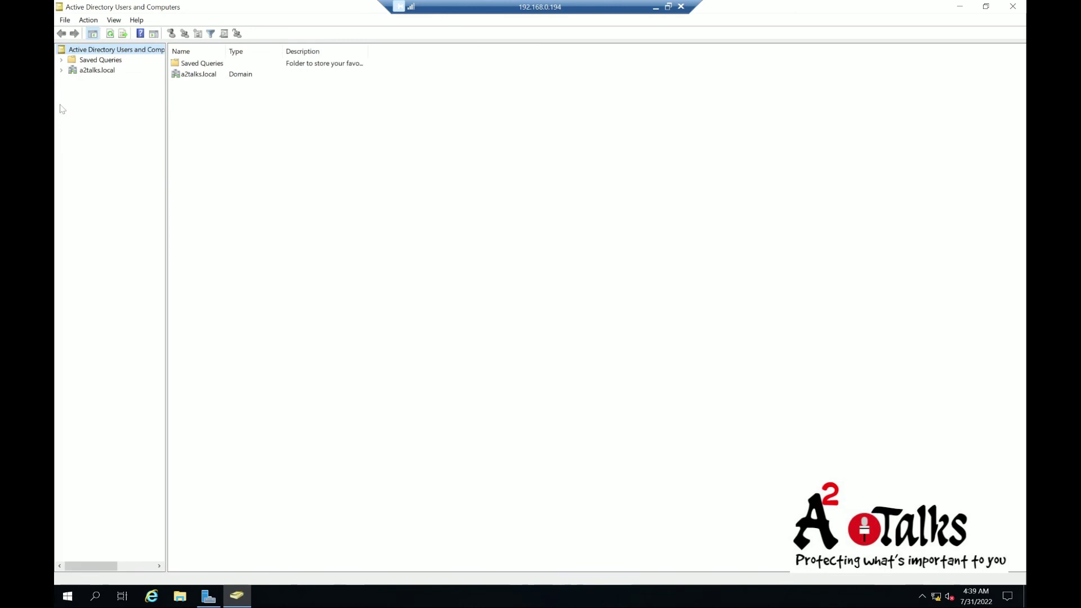
Expand a2talks.local and start a new user in the Users container.
left_click(61, 70)
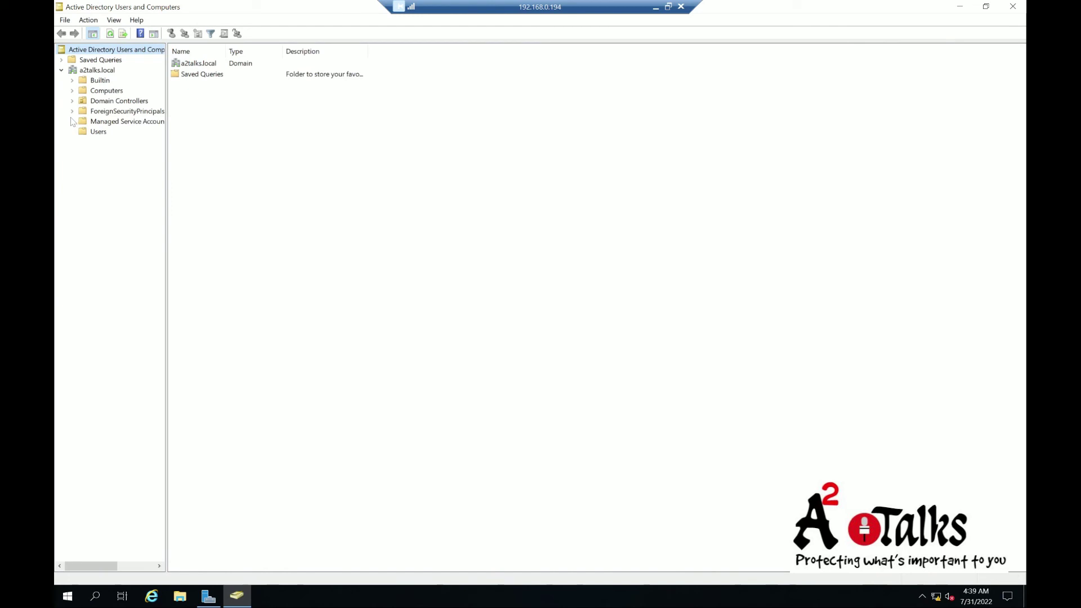
left_click(97, 133)
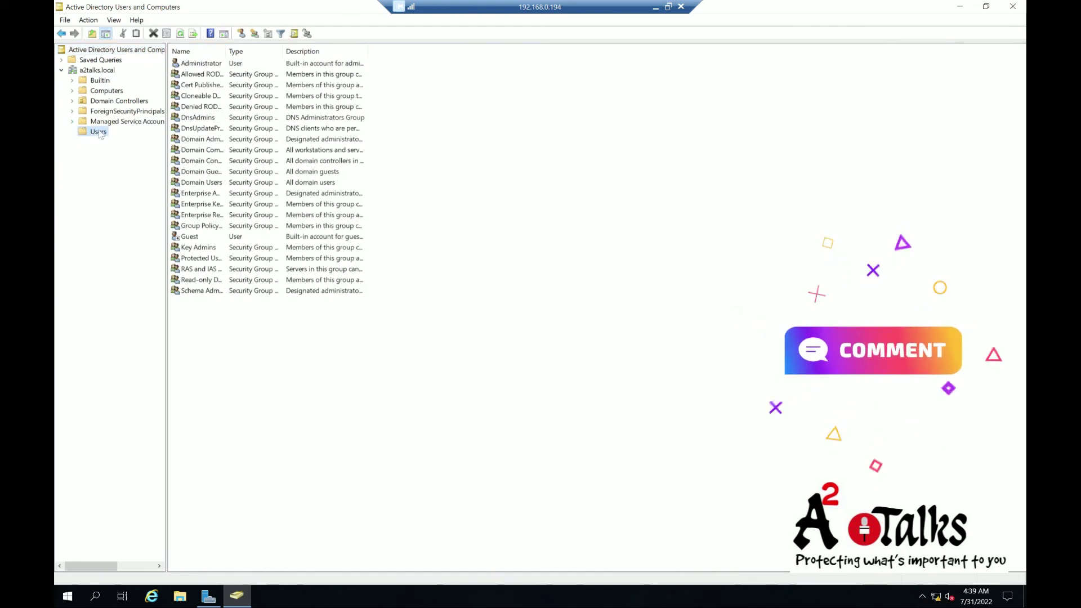
right_click(105, 135)
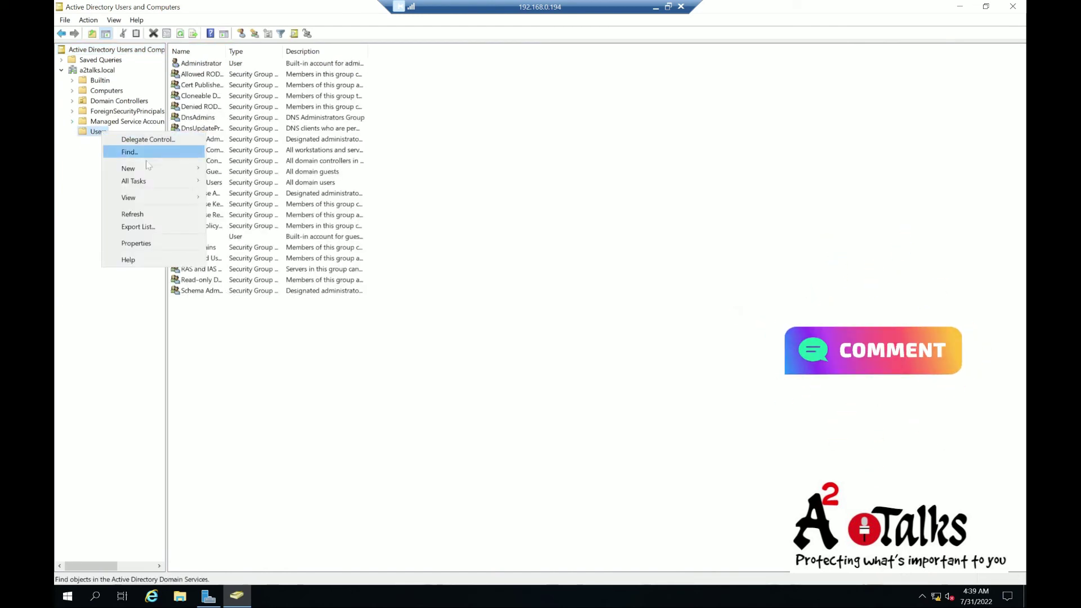
mouse_move(147, 171)
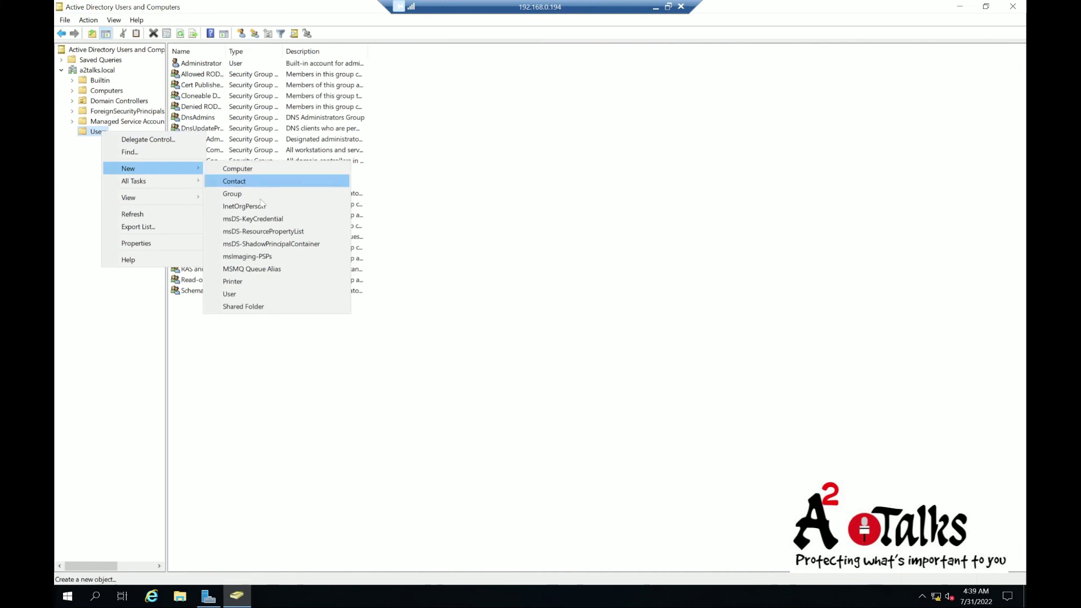
left_click(235, 295)
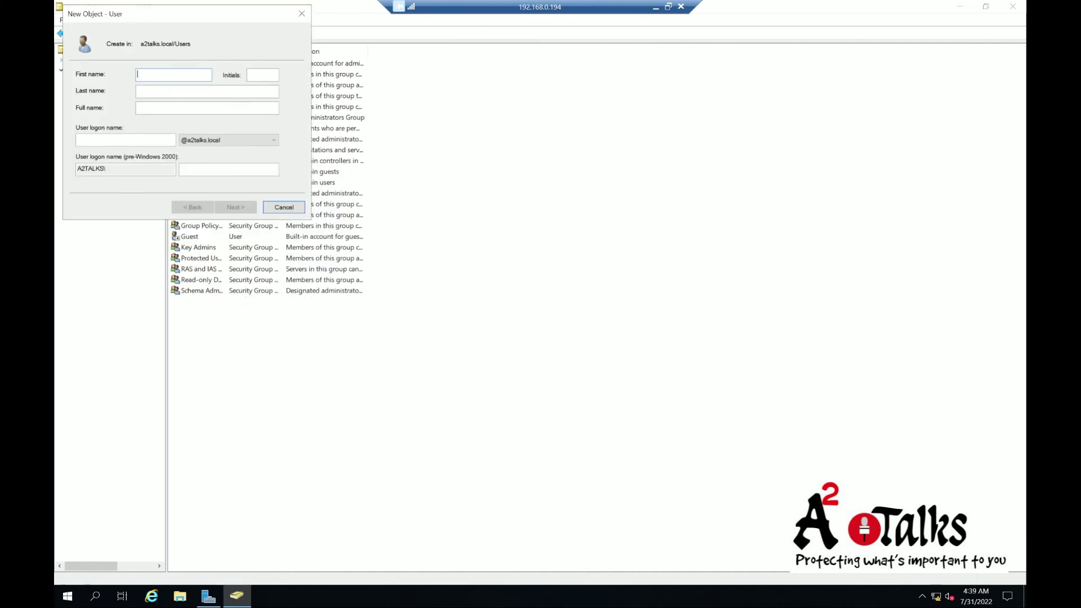
Fill in the name fields for the new a2talks admin user.
type("a2talks")
left_click(207, 91)
type("adma2talk")
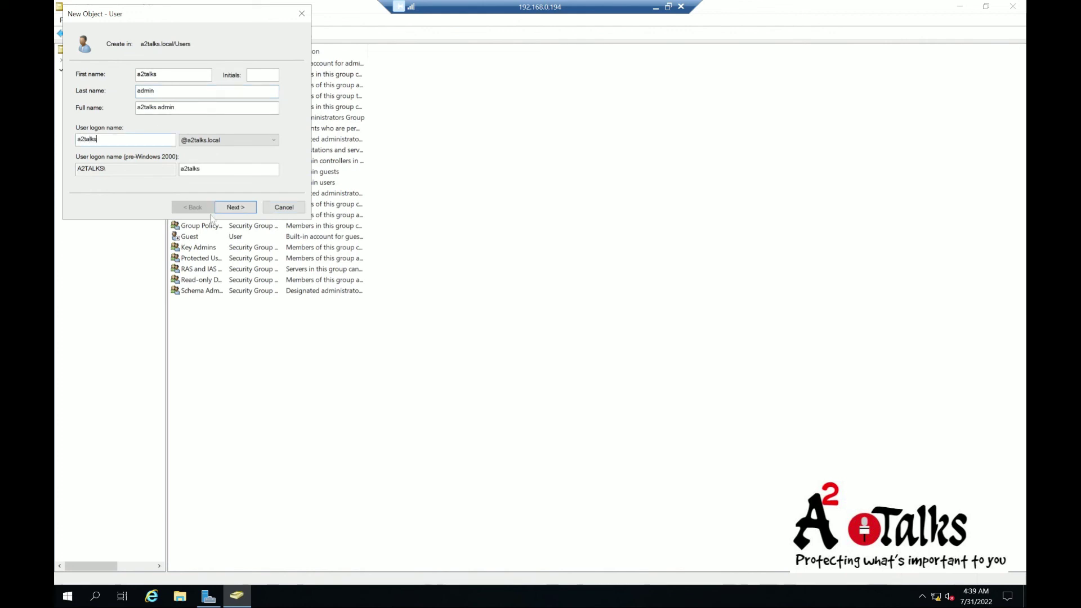
left_click(236, 207)
Set and confirm the account password, then finish creating the user.
left_click(244, 207)
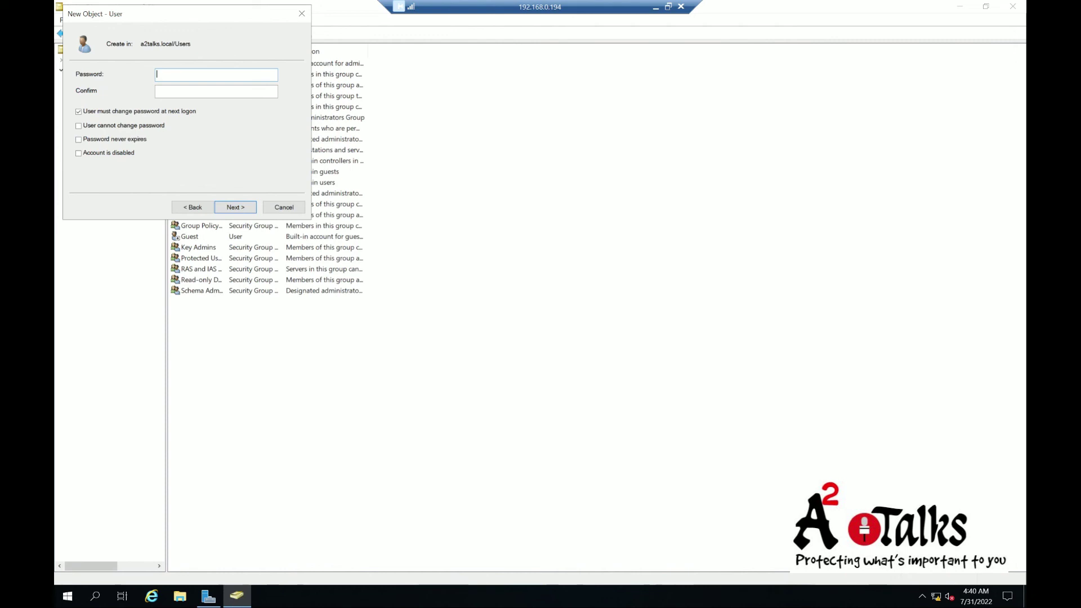
key("Tab")
left_click(235, 207)
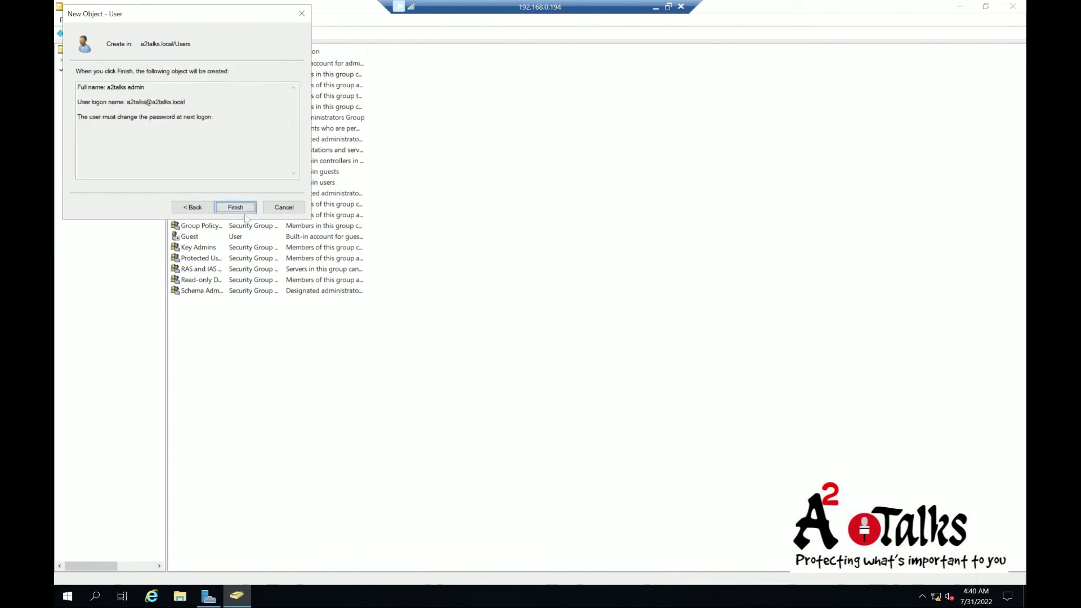
left_click(235, 207)
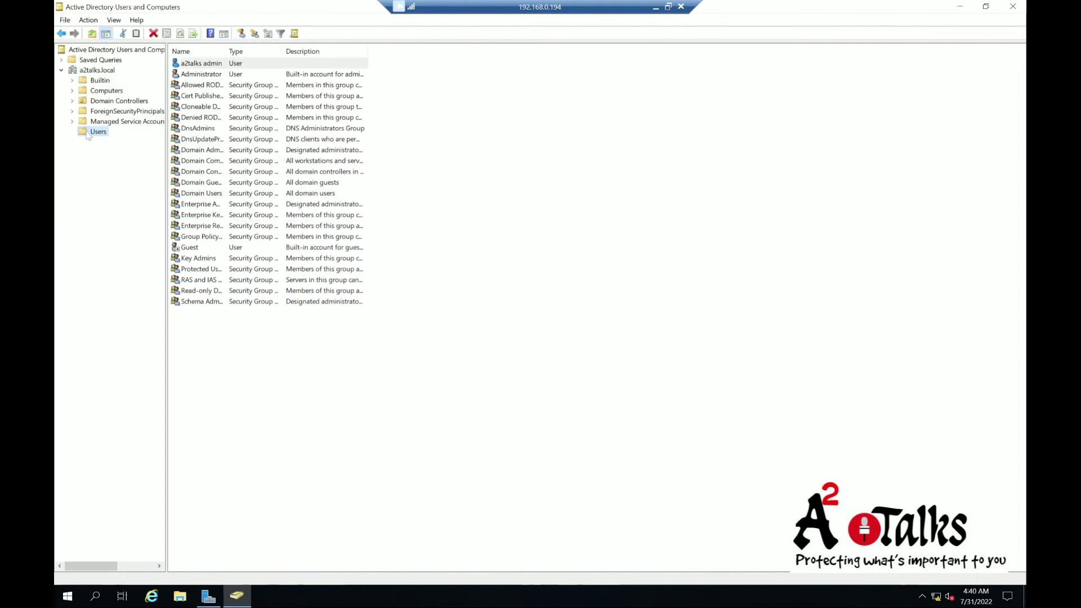
double_click(207, 65)
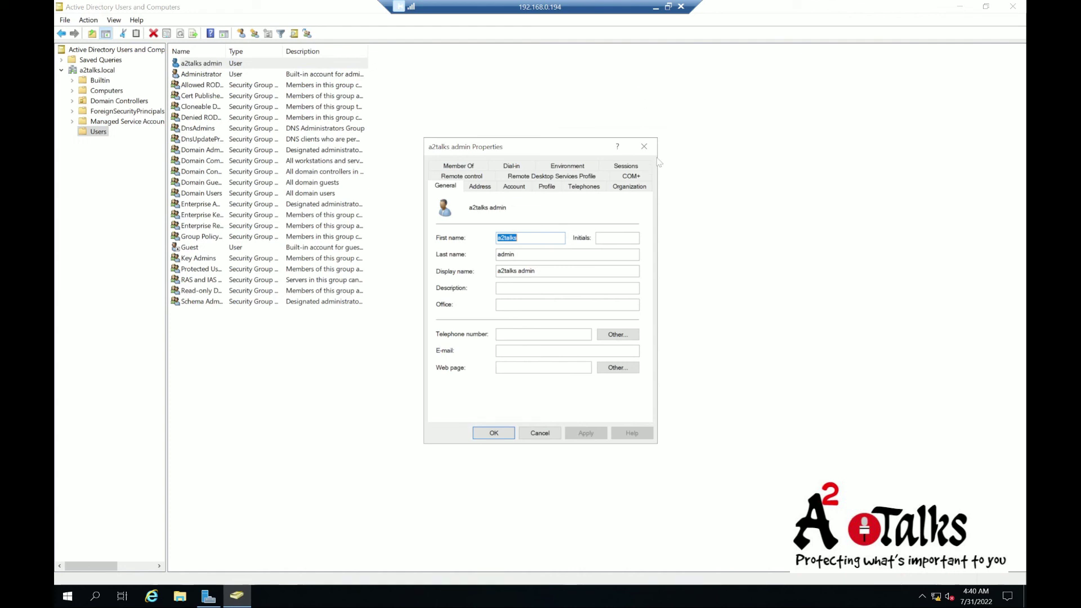
left_click(645, 148)
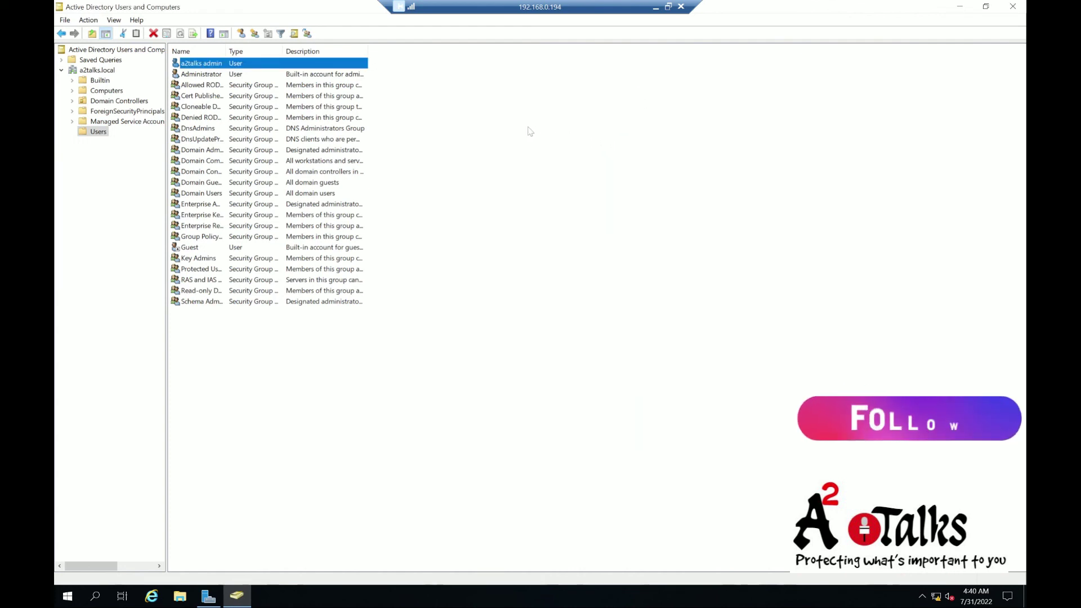